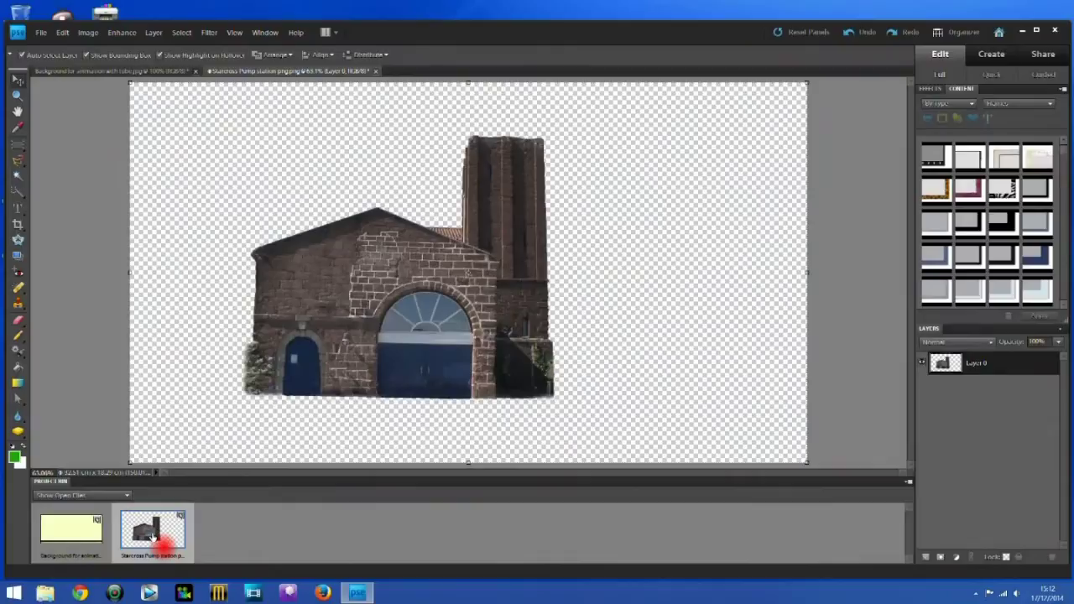
- Place the pump station image onto the pipe background picture, scale it to 62% and move it toward the left end of the pipe
click(92, 533)
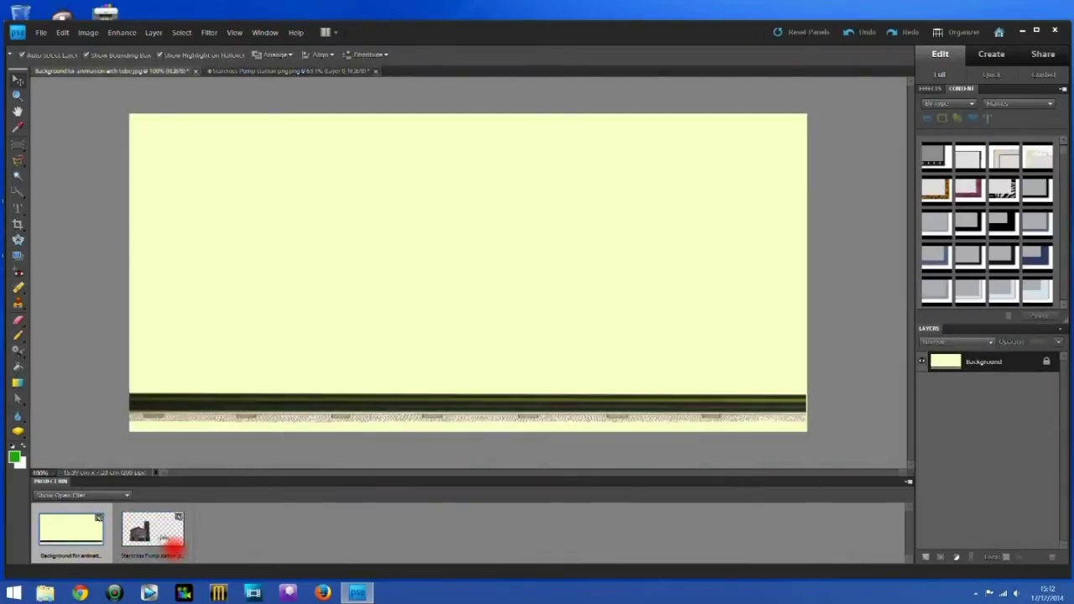
drag(165, 534, 391, 329)
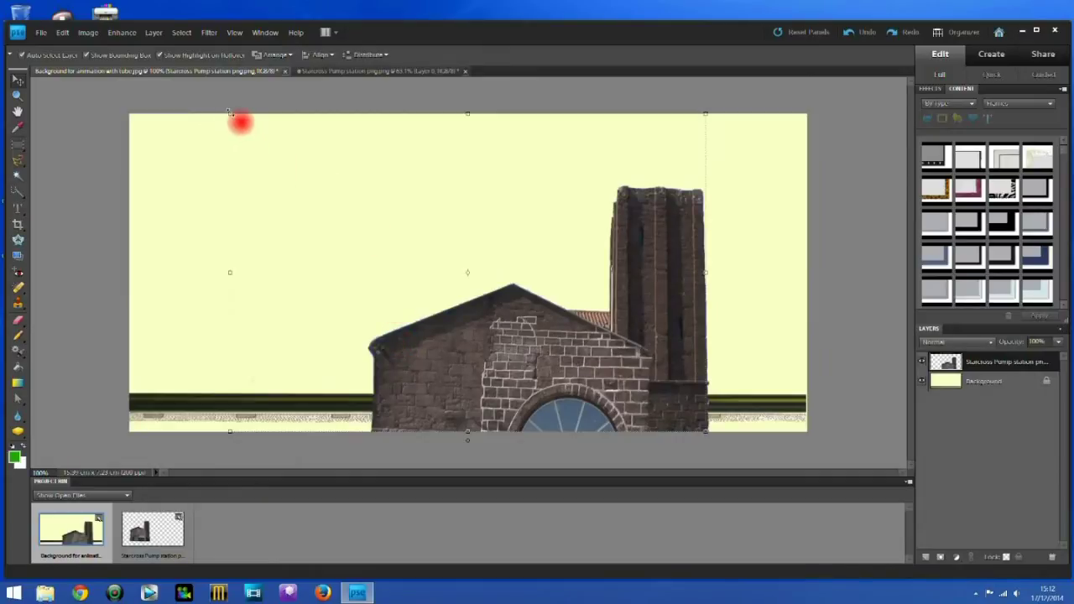
drag(240, 122, 524, 312)
drag(689, 419, 303, 222)
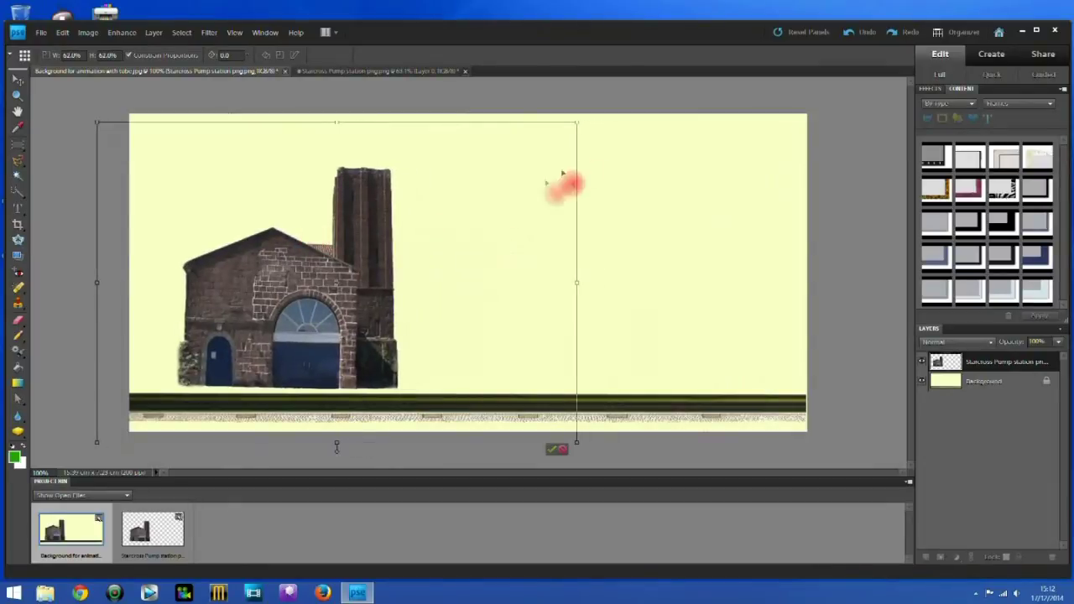
- Shrink the pump station to about 51.6% and set it on the pipe at the background's left edge
drag(580, 123, 495, 176)
click(330, 326)
drag(304, 318, 269, 317)
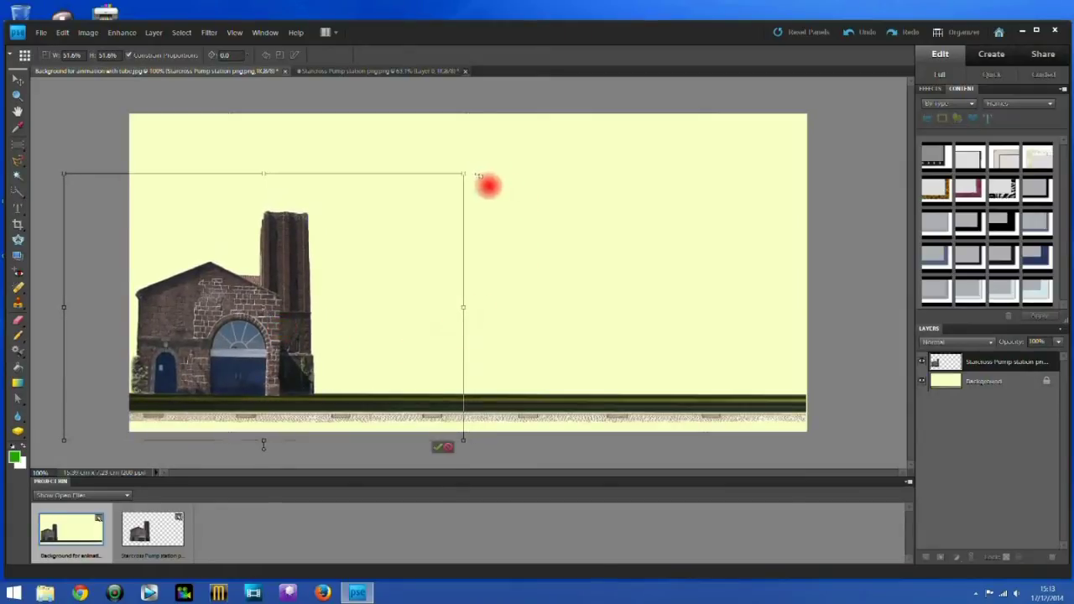
drag(472, 173, 471, 168)
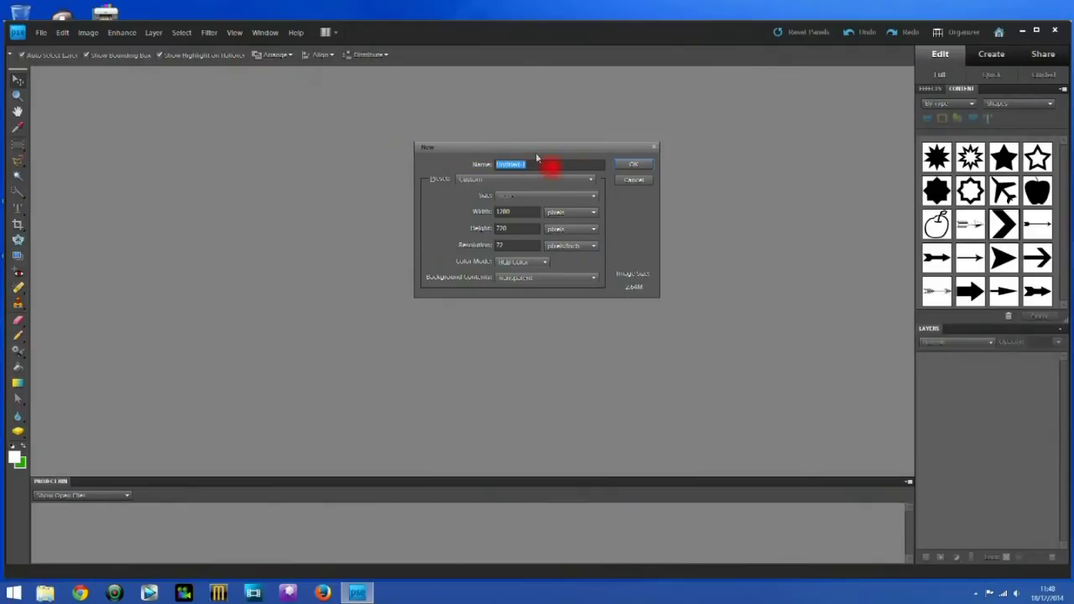
- Create a 1280 x 720 pixel transparent image and add a white chevron on its right side, rotated to point left
click(631, 164)
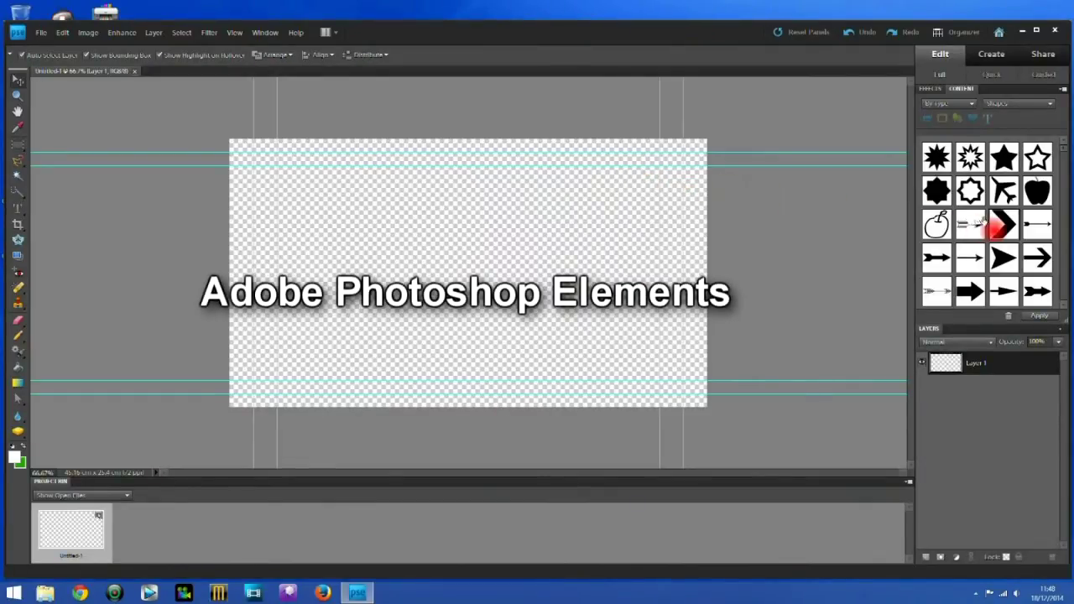
drag(998, 225, 628, 271)
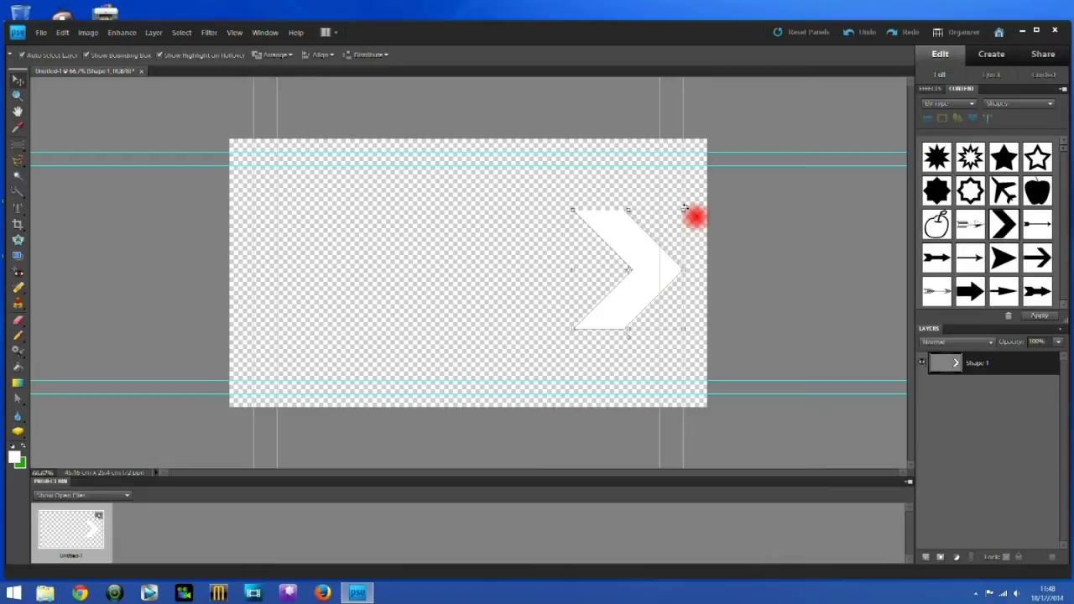
drag(685, 206, 571, 336)
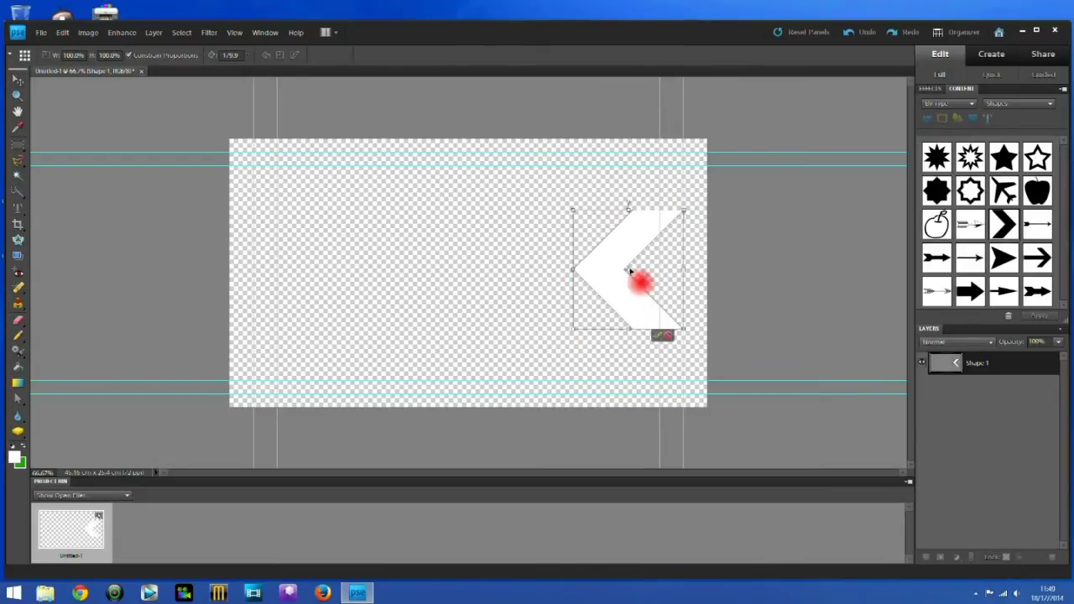
- Move the chevron slightly left, scale it to about 50% and choose PNG as the format for saving the image
drag(634, 280, 615, 282)
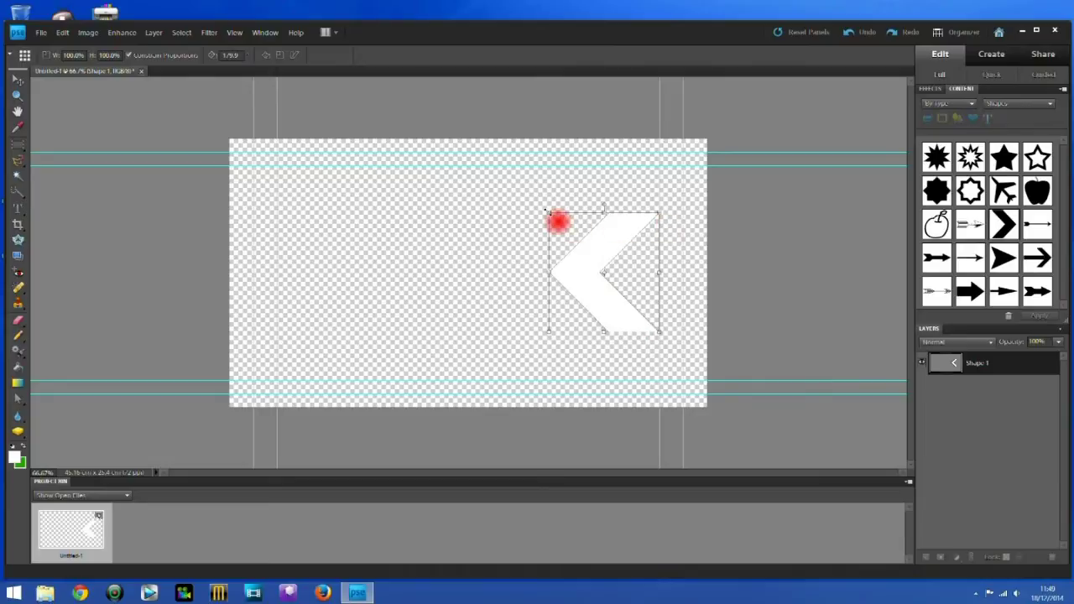
drag(550, 215, 604, 269)
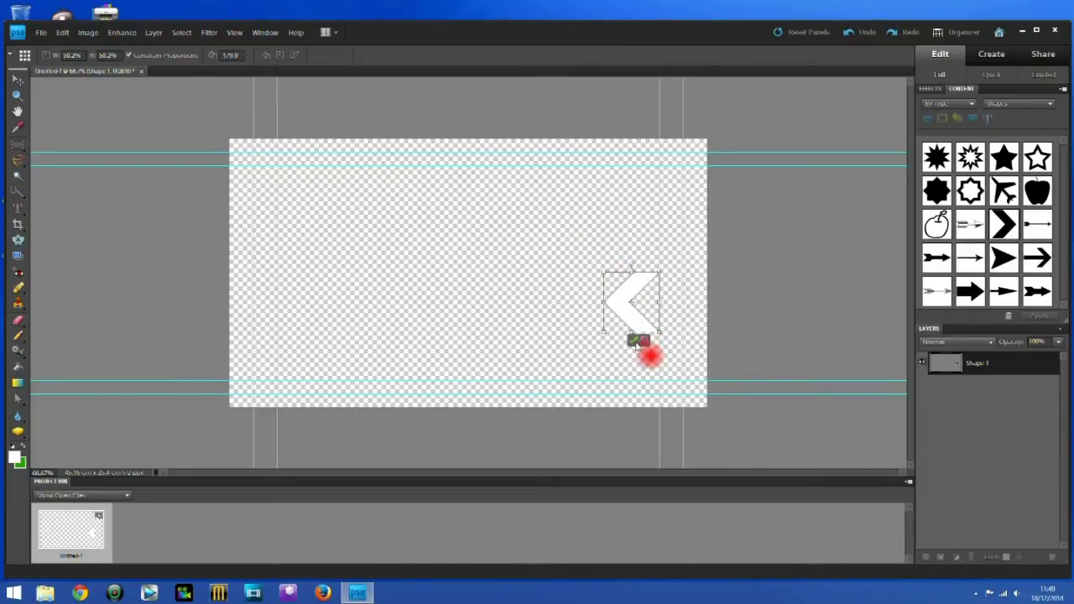
click(635, 341)
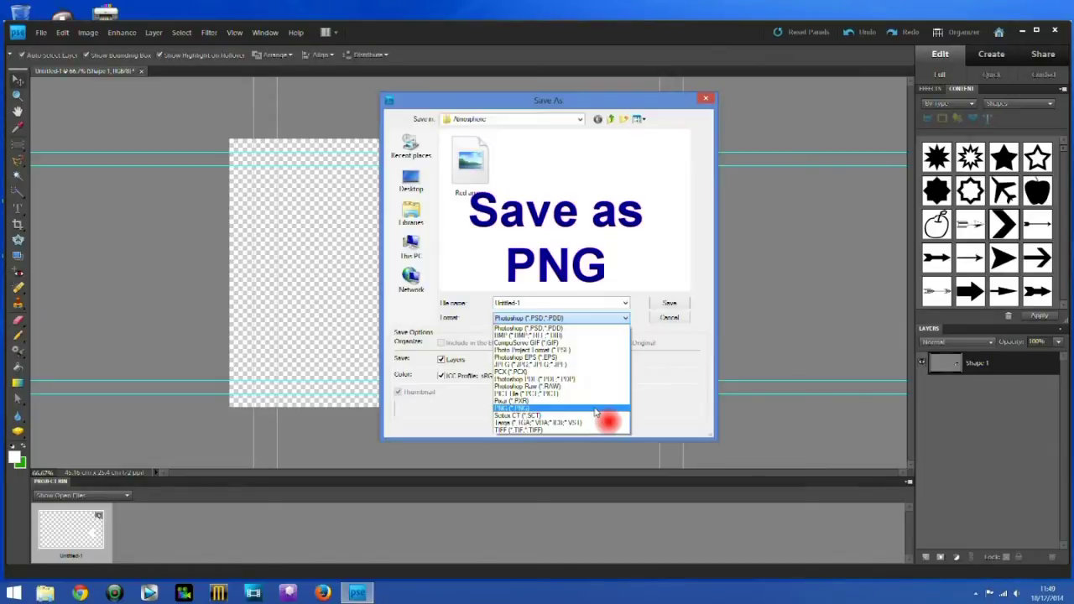
click(596, 412)
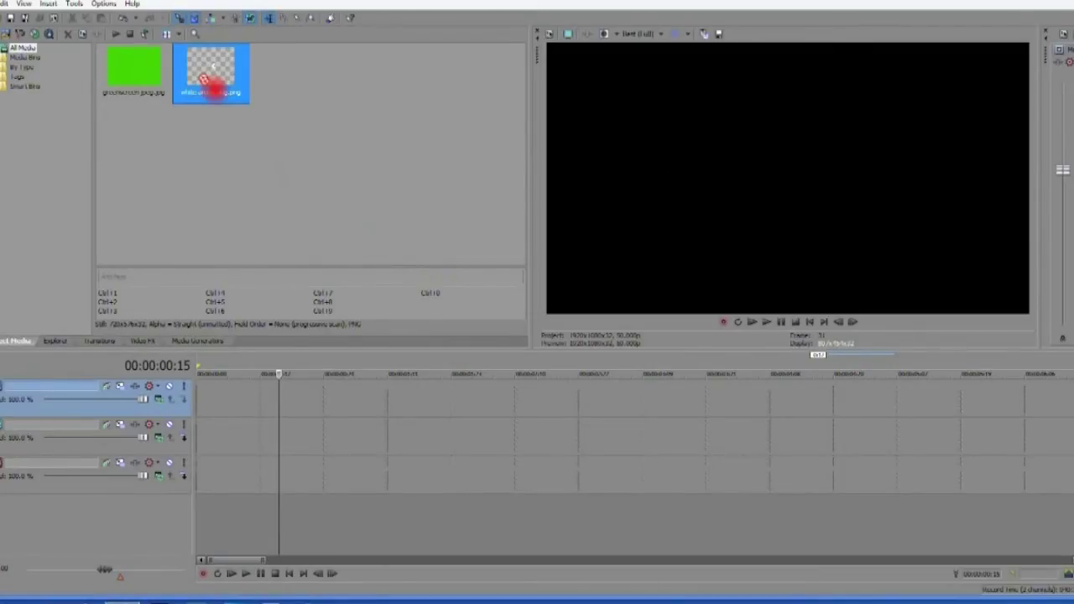
- In Sony Vegas, place the white arrow PNG on the first track at 00:00:00:15 and shift the arrow toward the frame's right side
mouse_move(204, 79)
mouse_down()
mouse_move(199, 59)
mouse_move(203, 77)
mouse_up()
drag(222, 144, 235, 251)
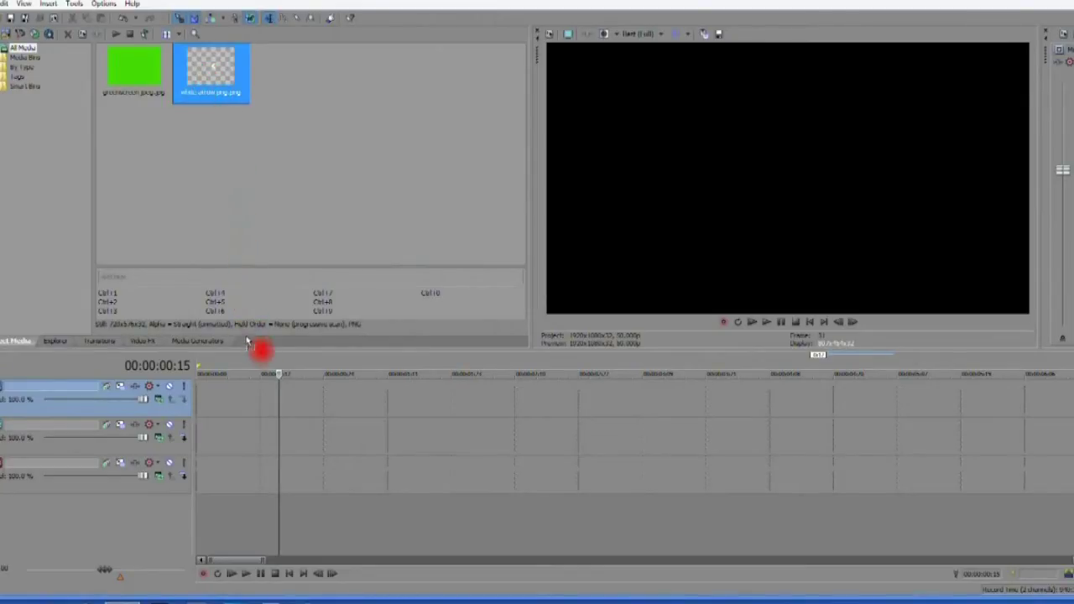
drag(277, 386, 286, 401)
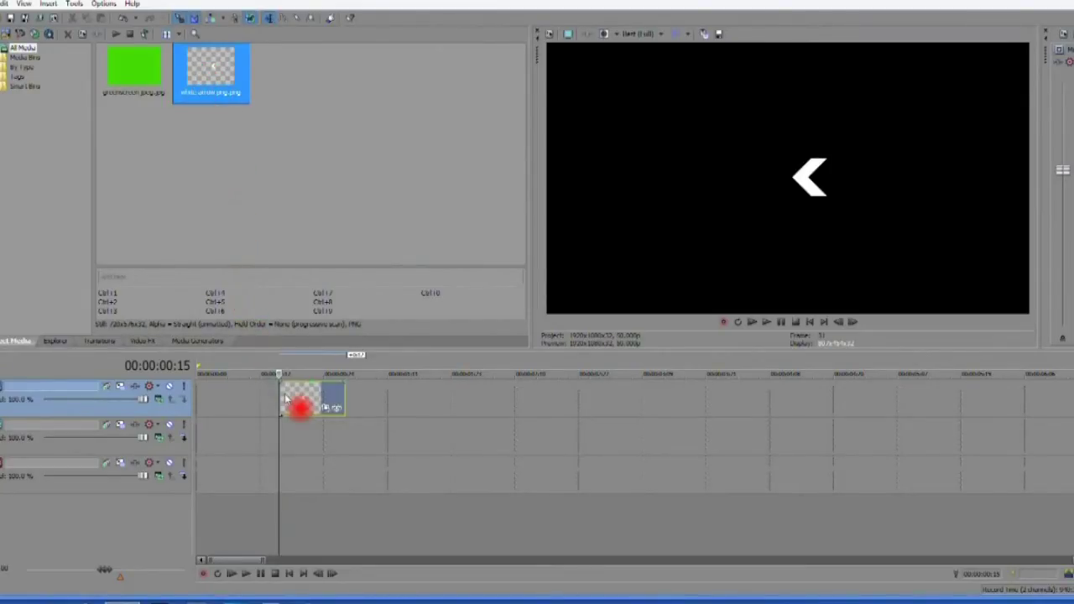
click(326, 407)
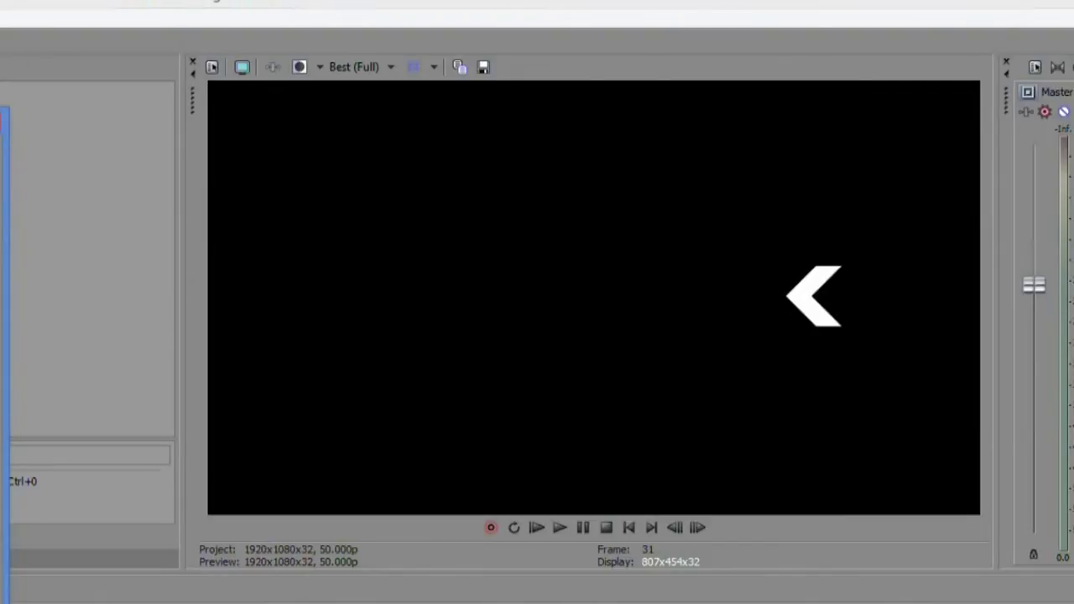
click(2, 122)
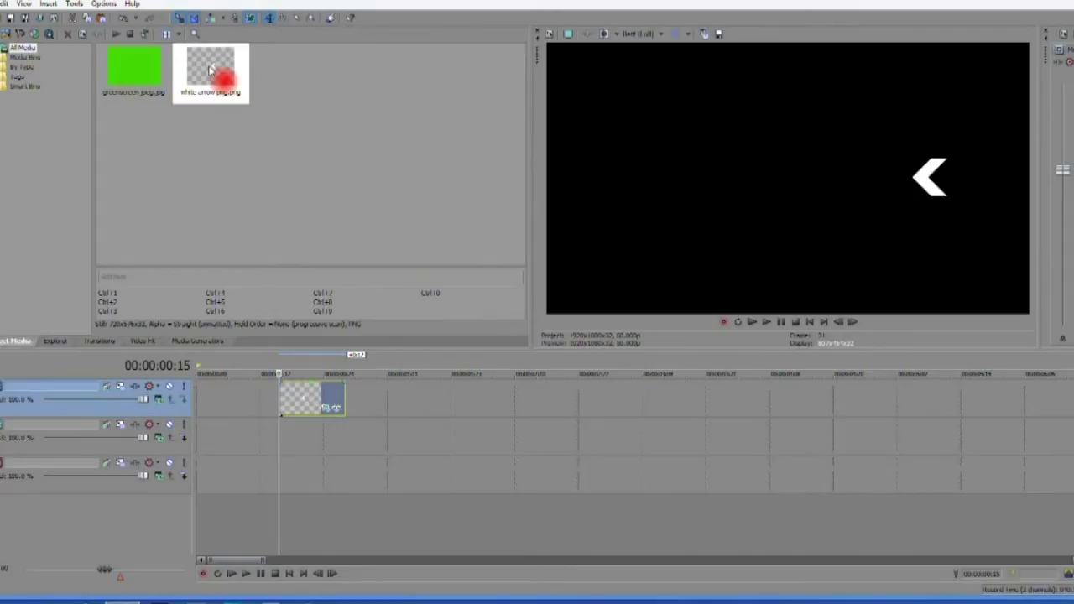
- Add a second arrow clip on the second track directly after the first, and paste three more copies along the first track
drag(210, 69, 353, 451)
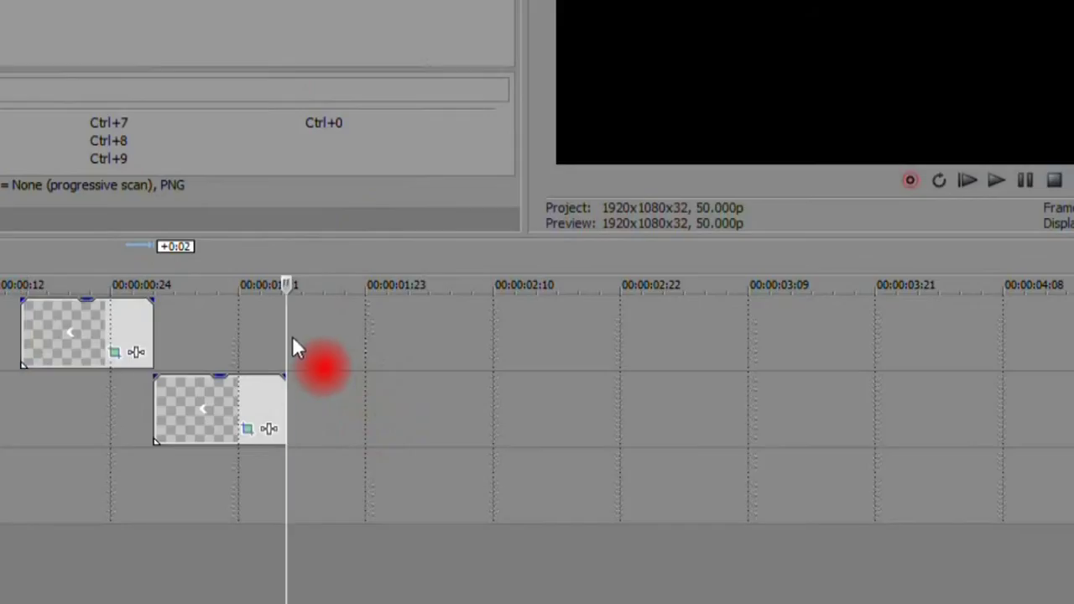
right_click(294, 340)
click(303, 351)
right_click(538, 338)
click(595, 351)
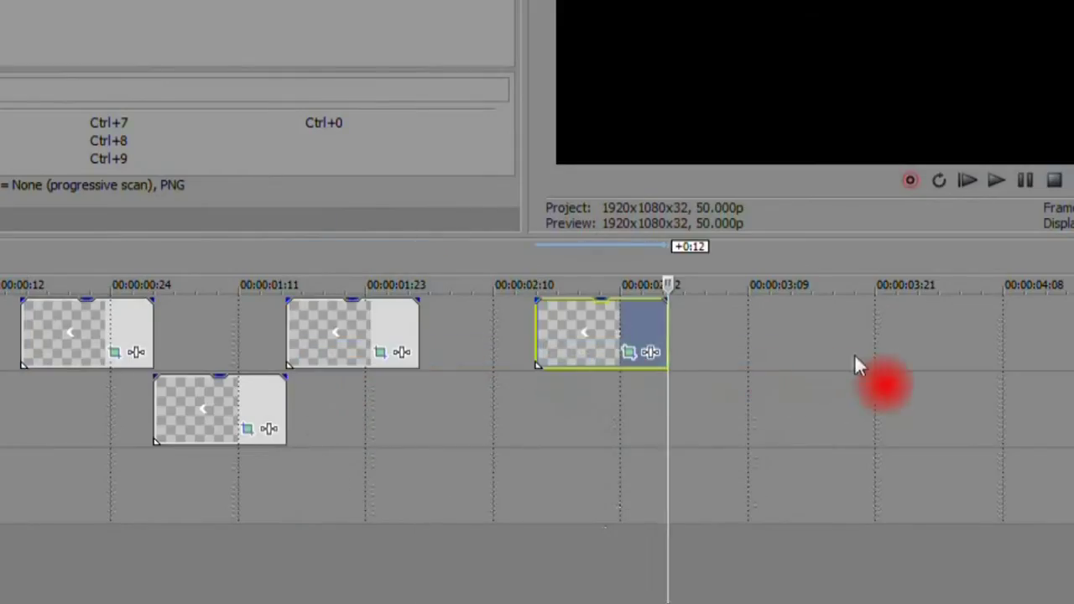
right_click(849, 351)
click(969, 4)
- Paste an arrow clip on the second track so it starts where the first track's second arrow clip ends
click(223, 439)
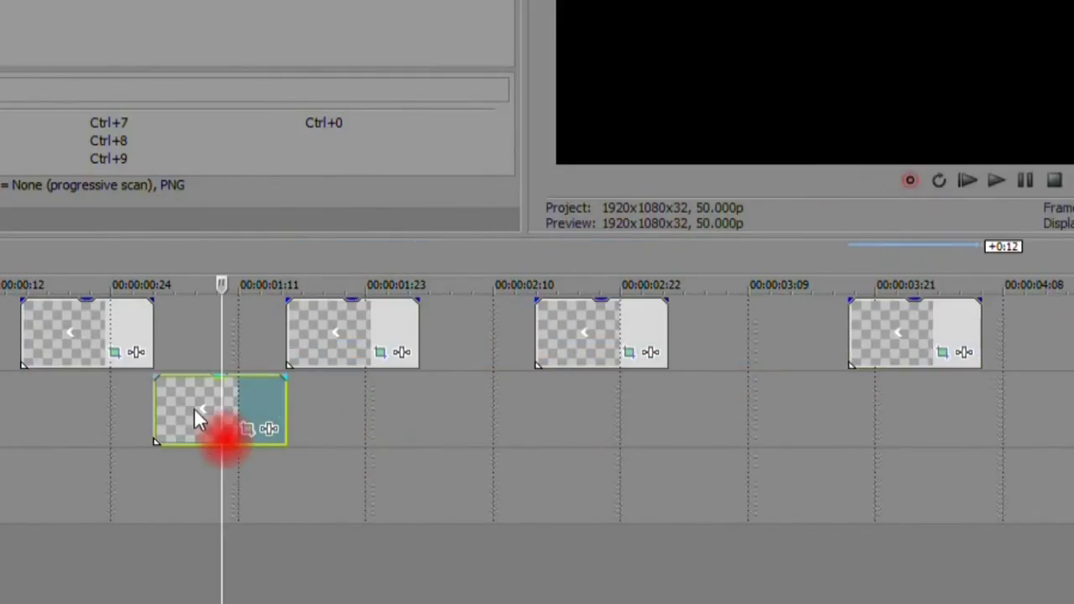
right_click(237, 428)
key(Escape)
click(420, 424)
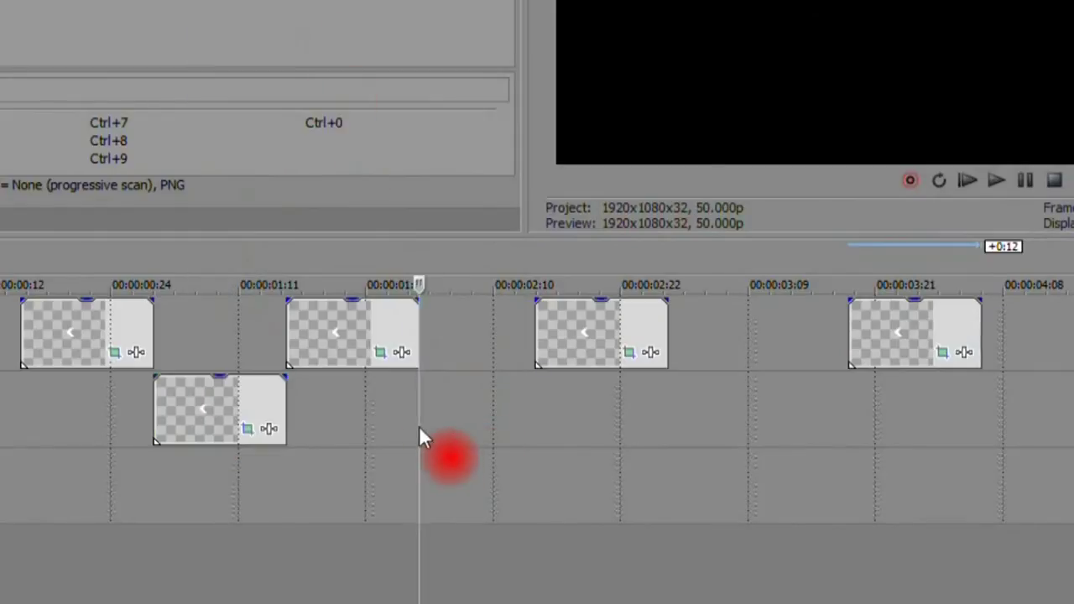
right_click(419, 419)
click(478, 40)
- Paste a third arrow clip on the second track and align the last two first-track clips so all clips alternate without gaps
drag(575, 336, 590, 337)
click(685, 402)
right_click(685, 402)
click(756, 17)
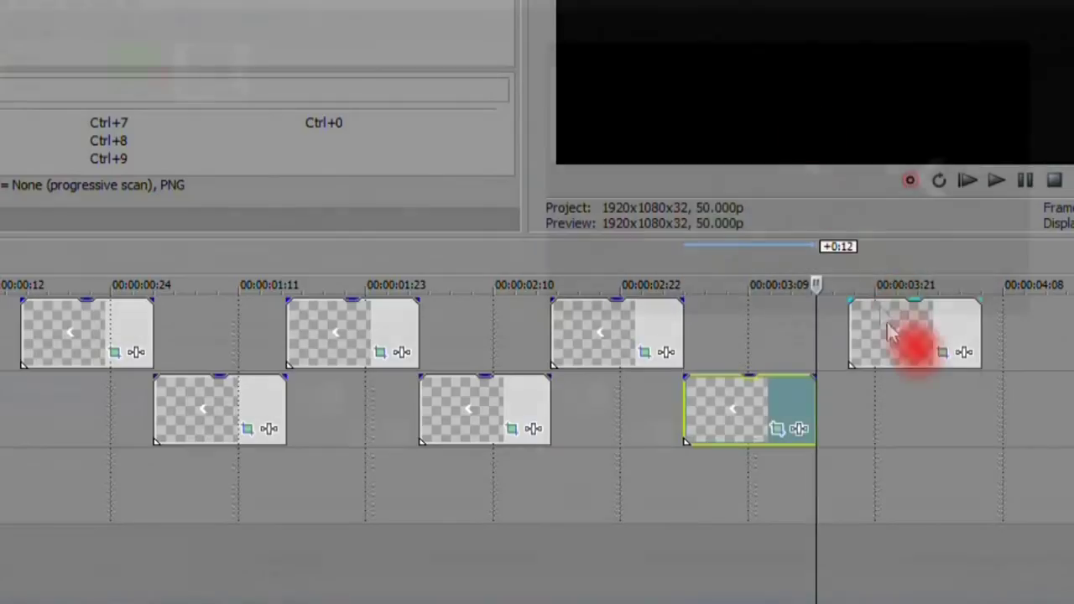
click(891, 335)
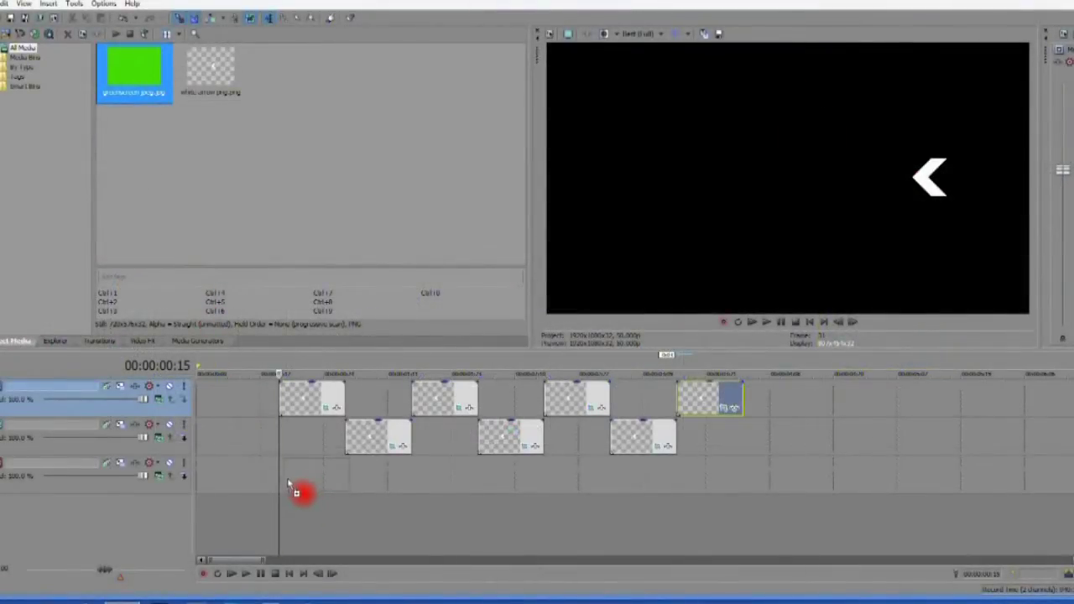
- Lay the green-screen JPEG on the third track beneath all arrow clips and crop it to the 16:9 Widescreen TV aspect ratio
drag(284, 485, 744, 523)
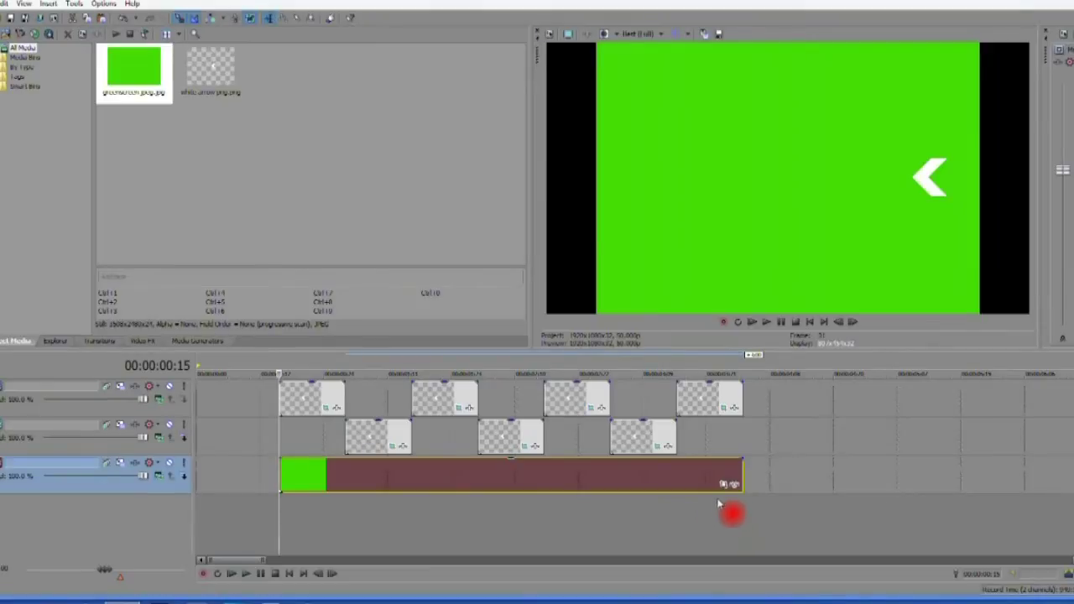
click(728, 484)
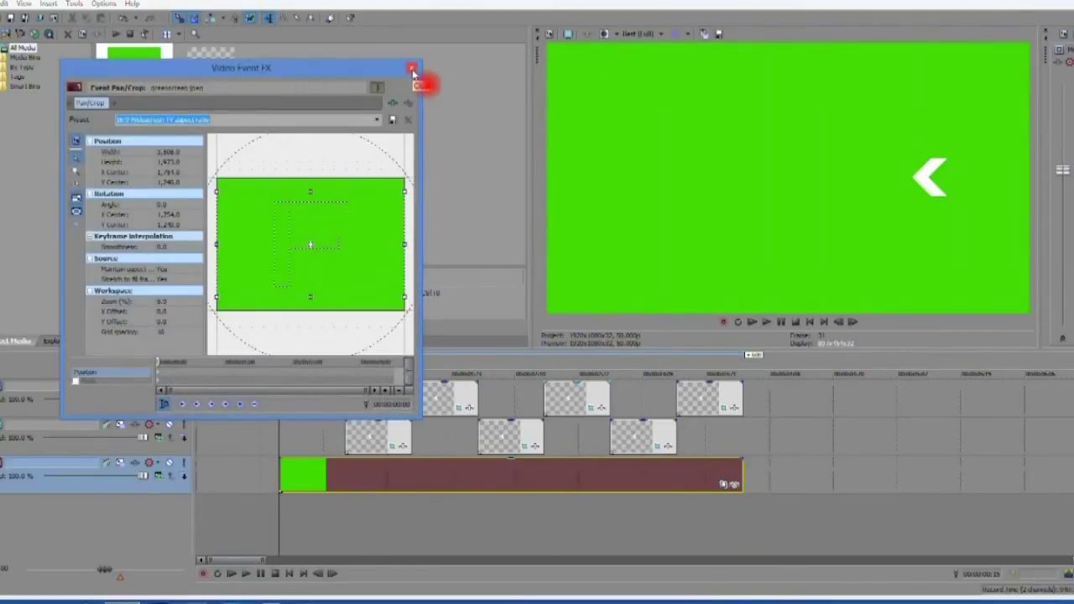
click(412, 70)
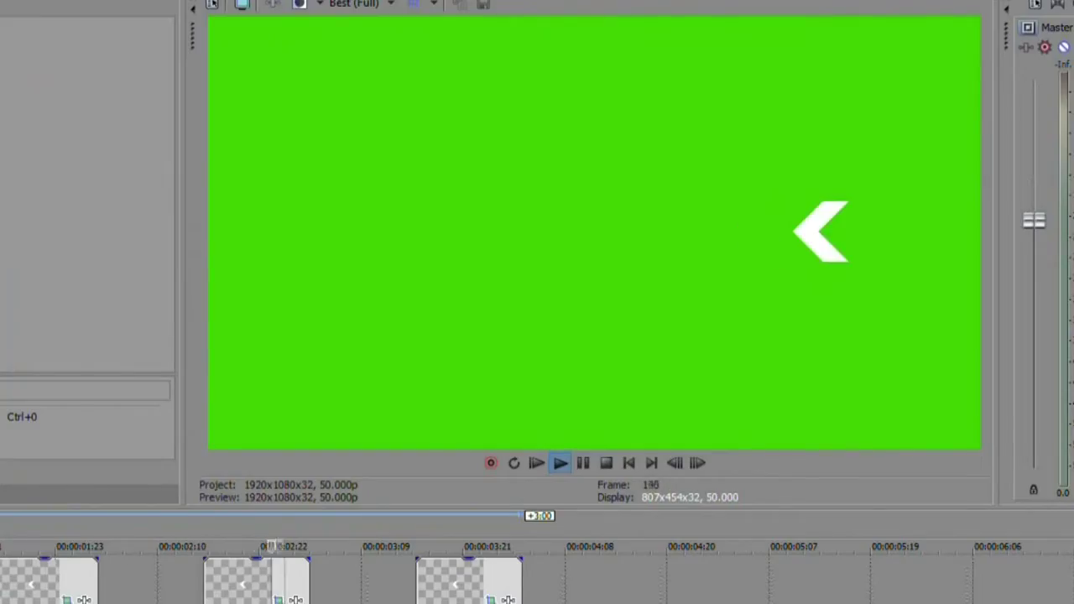
- Play back the flashing arrow over the green background
click(559, 465)
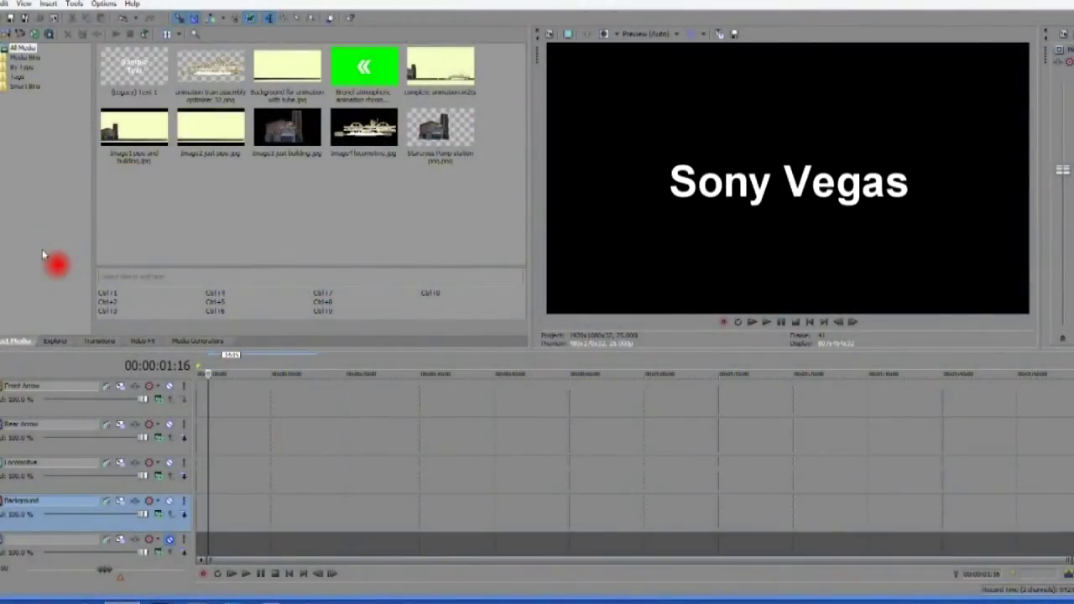
- At 00:00:01:16, place "Image1 pipe and building.jpg" on the Background track and "animation train assembly optimiser 32.png" on the Locomotive track
click(123, 130)
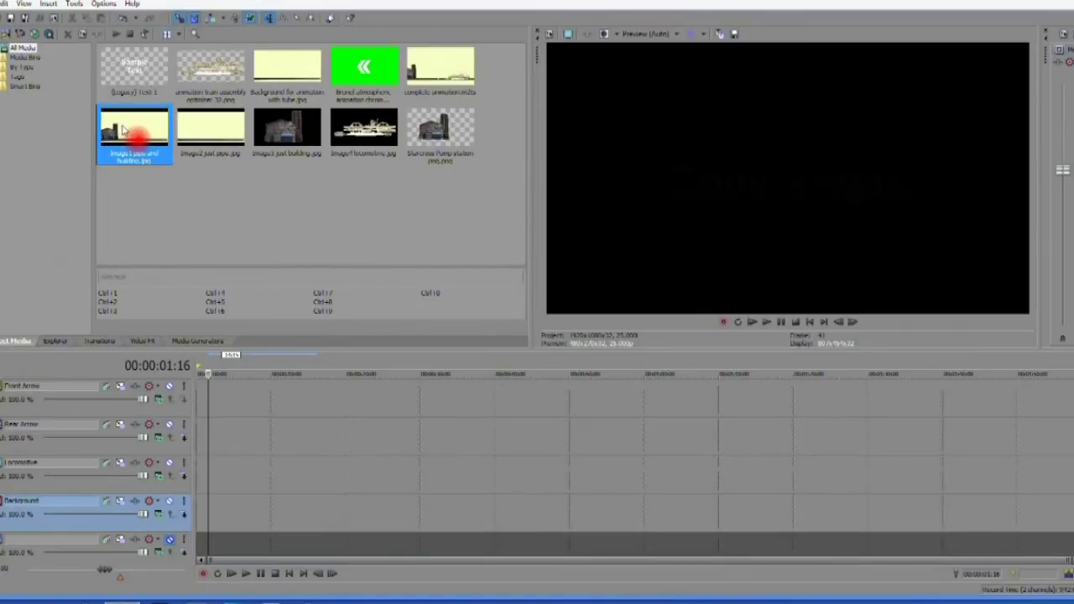
drag(125, 186, 215, 521)
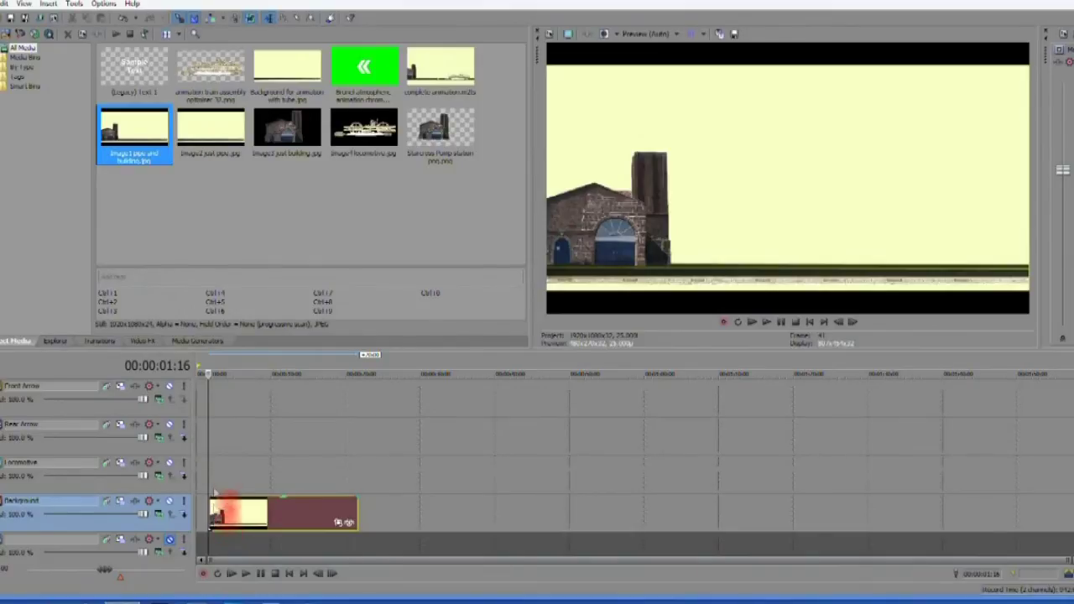
click(220, 72)
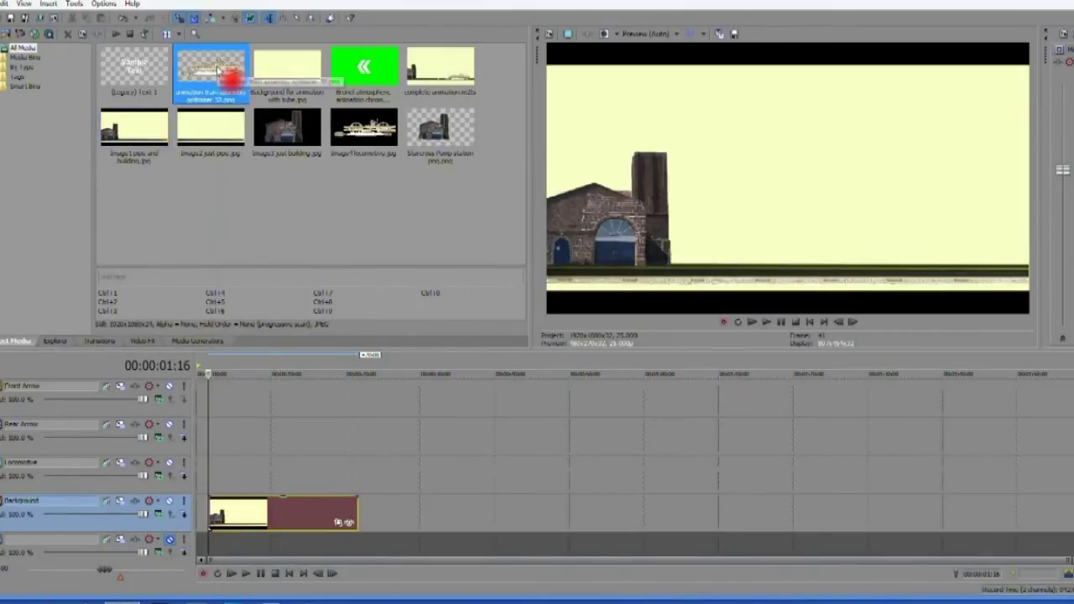
drag(218, 71, 216, 481)
- Shrink the locomotive with Event Pan/Crop and start it on the pipe at the frame's right, X Center -143.1, Y Center -159.8
click(340, 485)
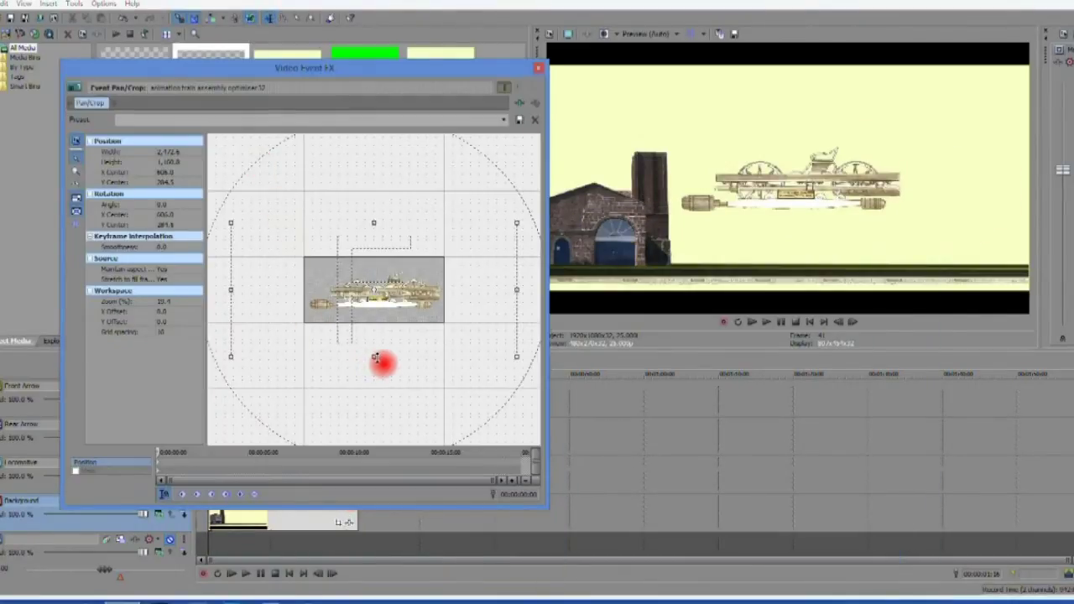
drag(374, 356, 374, 374)
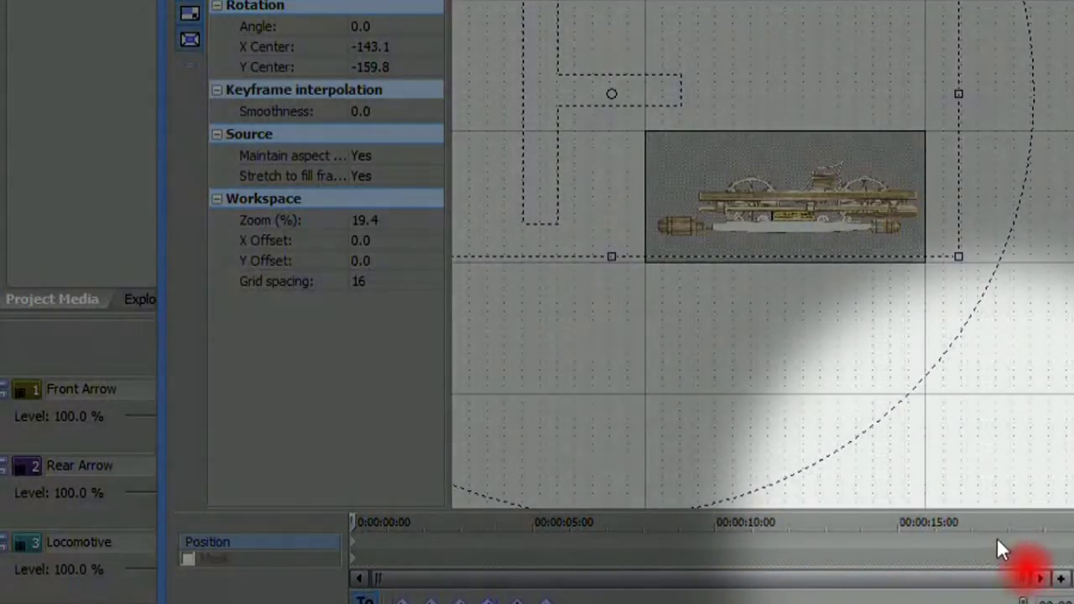
- Keyframe the locomotive at 00:00:17:18 beside the pump station with X Center 885.0, and return the playhead to the clip's start
click(995, 538)
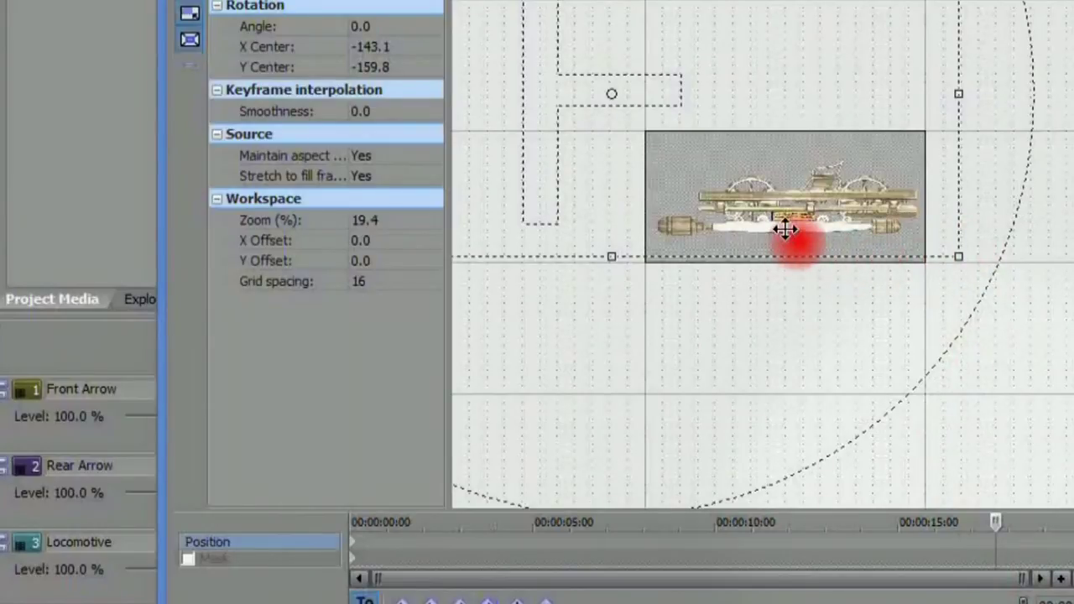
drag(785, 229, 1020, 252)
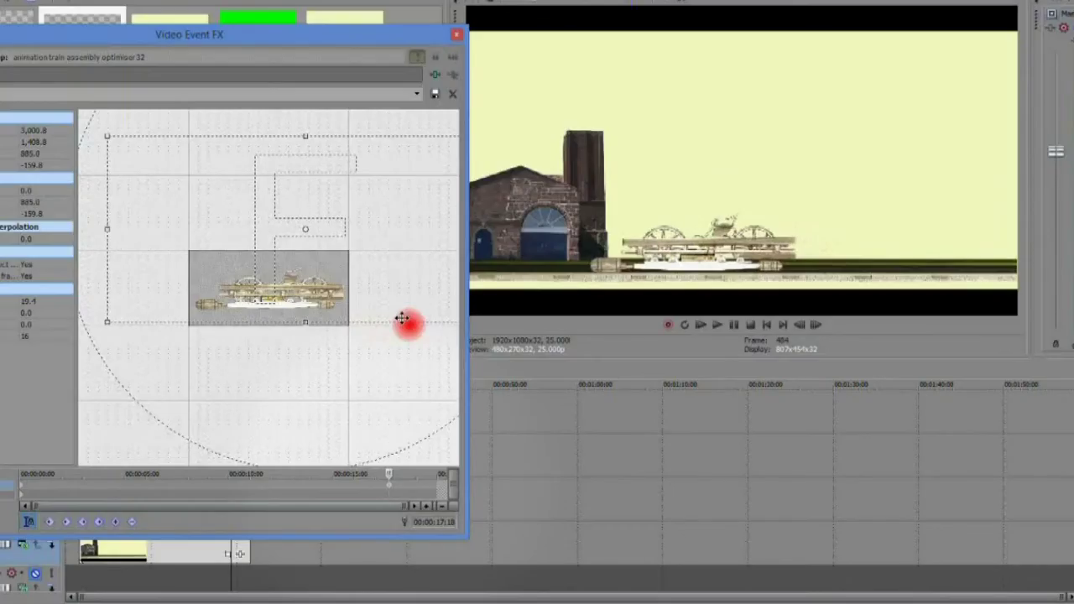
click(459, 36)
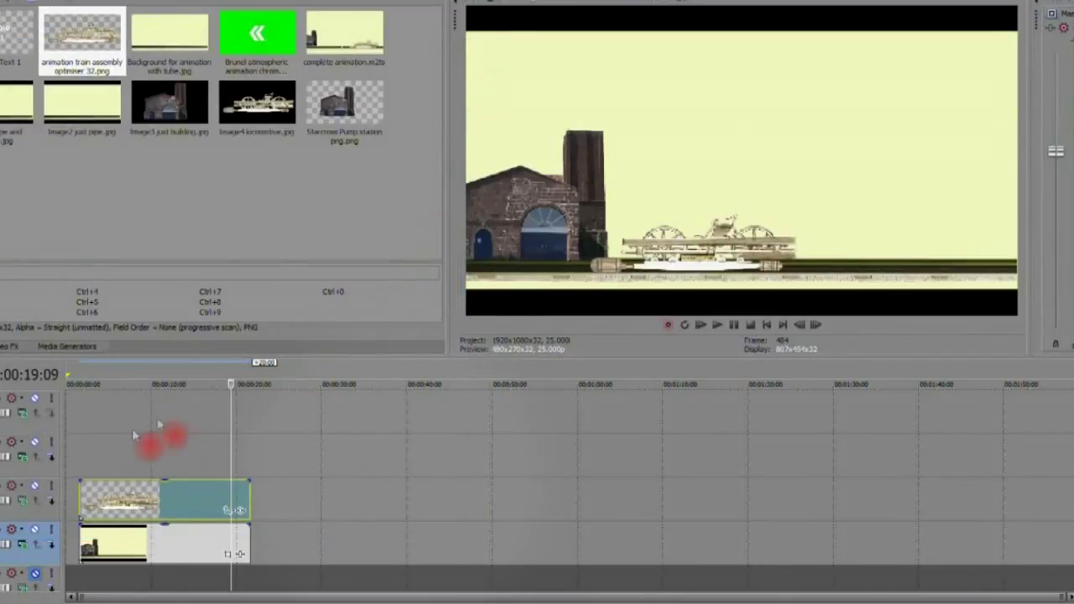
click(78, 466)
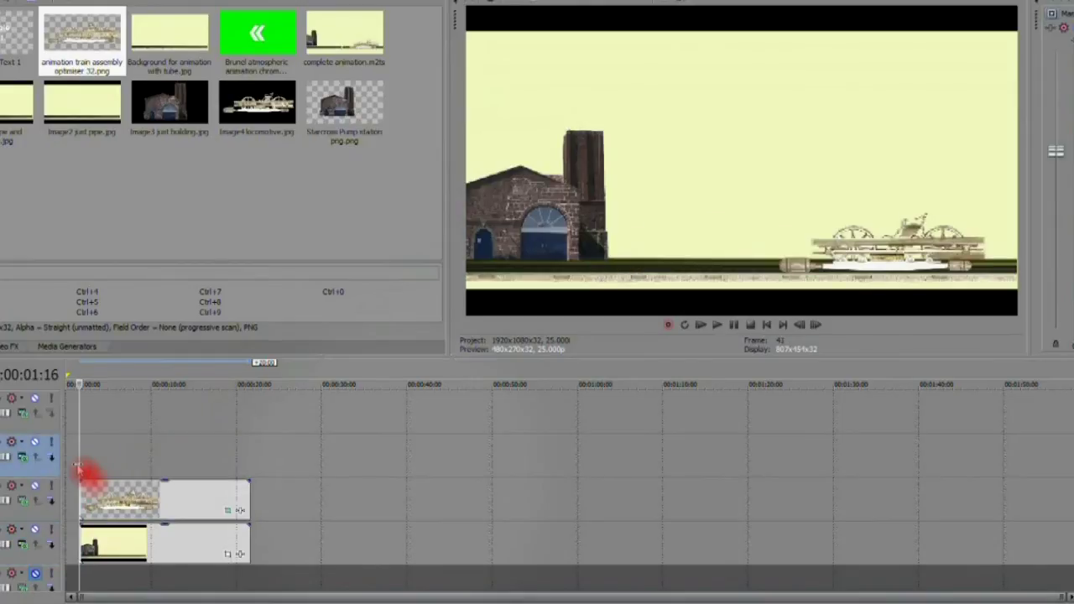
- Preview the locomotive's movement, and place the green arrow clip on the Rear Arrow track at 00:00:01:16, extended to the locomotive clip's end
key(space)
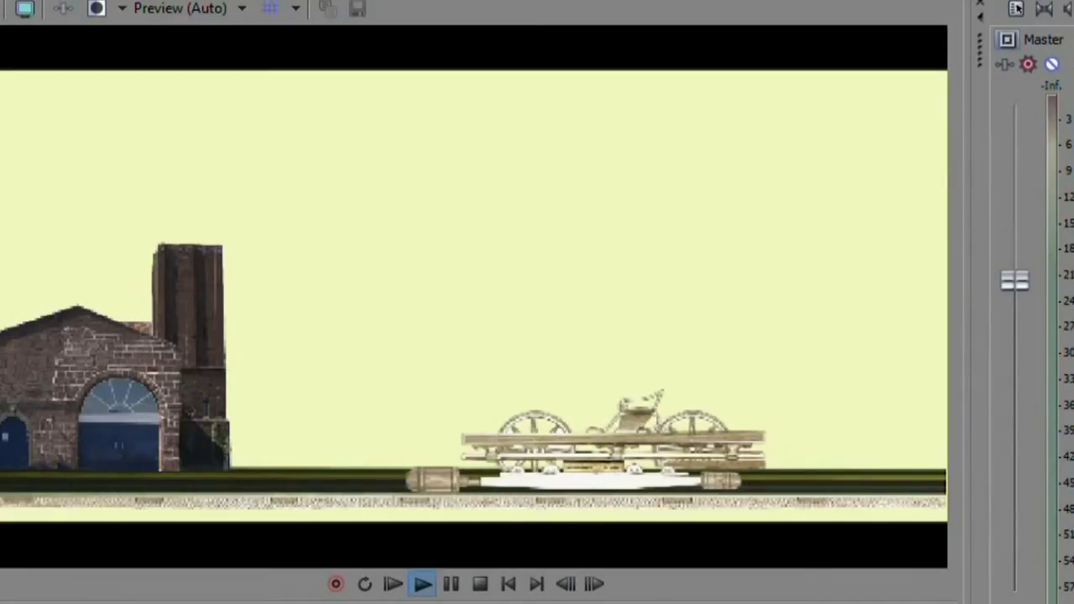
drag(363, 74, 305, 251)
drag(304, 252, 240, 389)
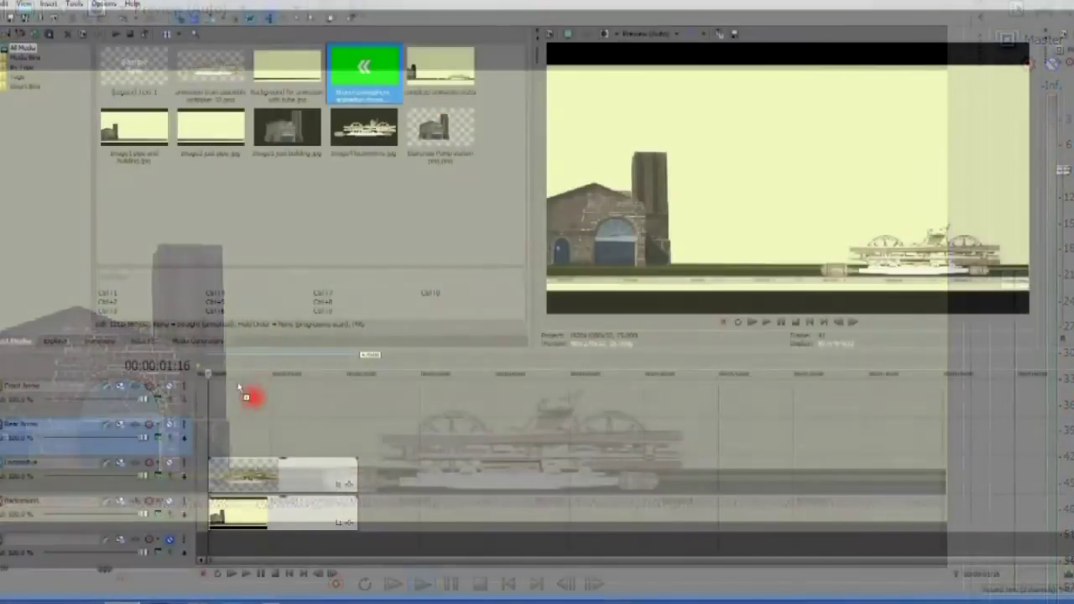
drag(239, 389, 344, 436)
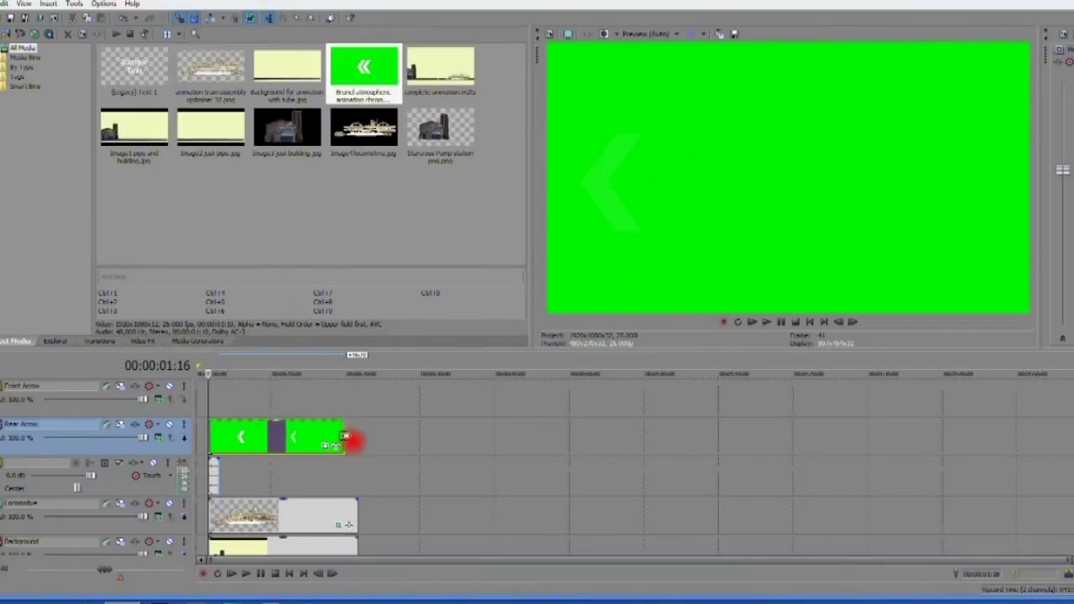
- Add Sony Chroma Keyer to the rear arrow clip and sample the preview's green background as the key color
click(337, 444)
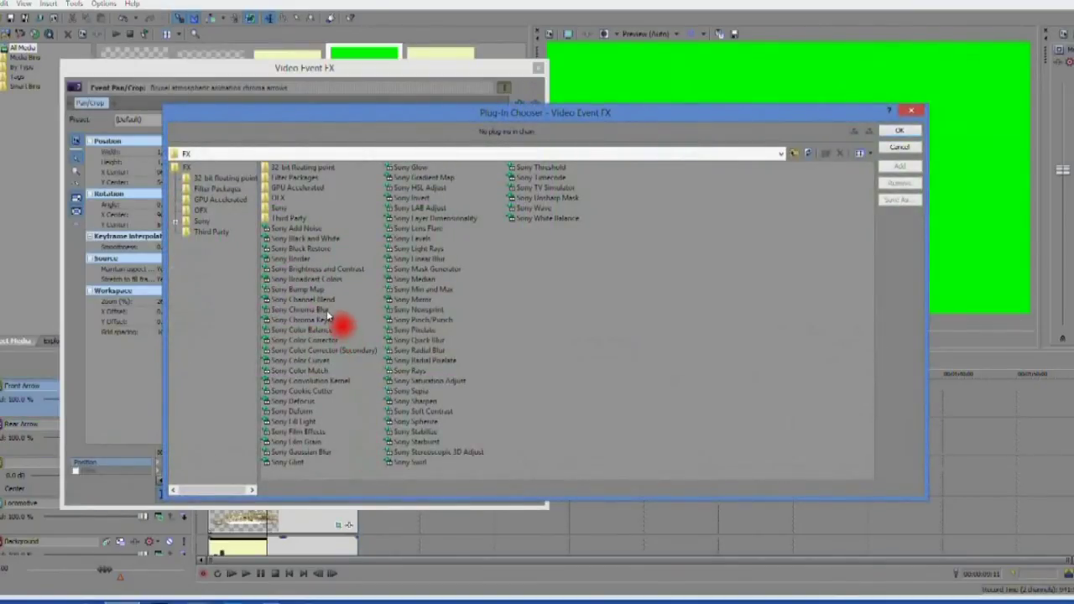
click(324, 321)
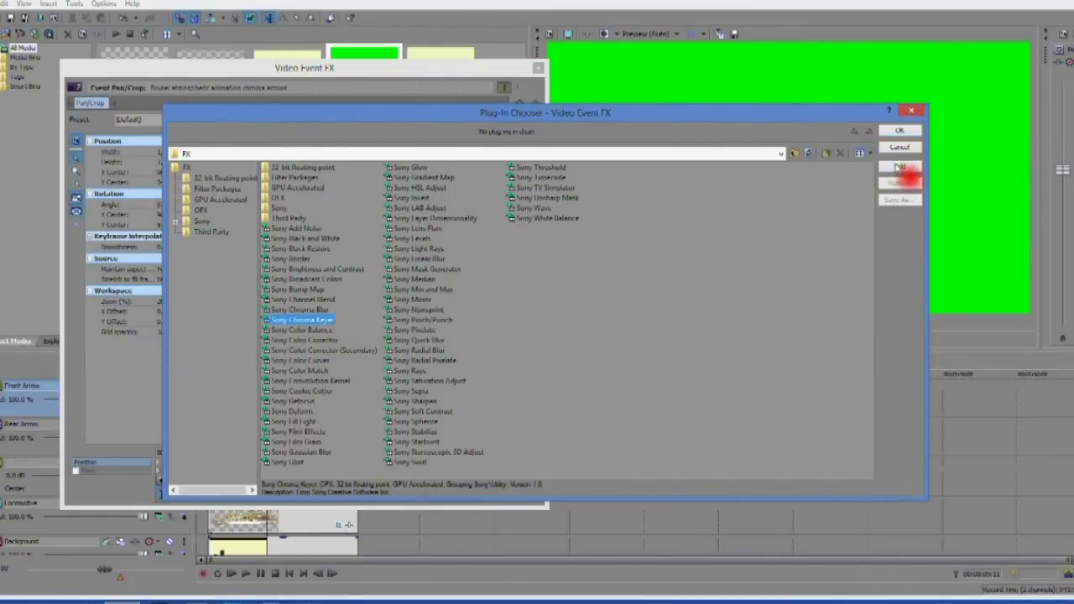
click(900, 168)
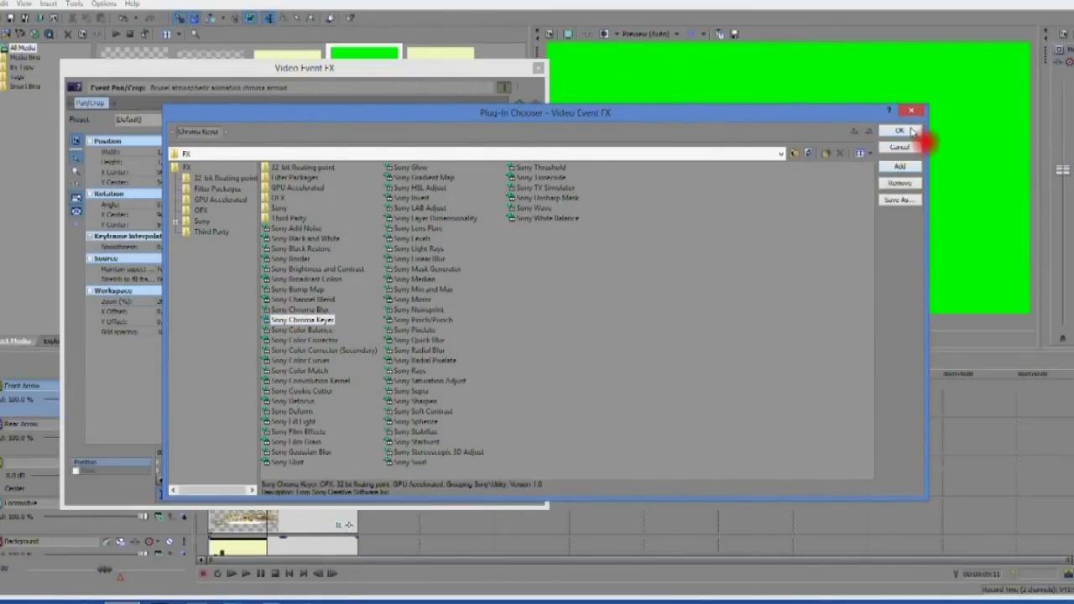
click(900, 132)
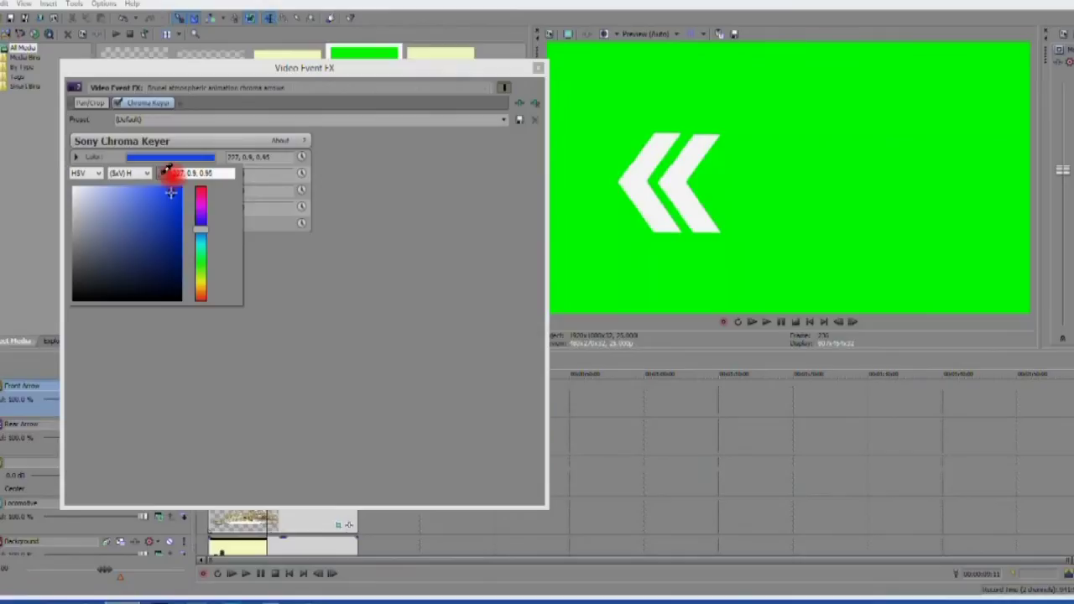
click(165, 172)
click(605, 235)
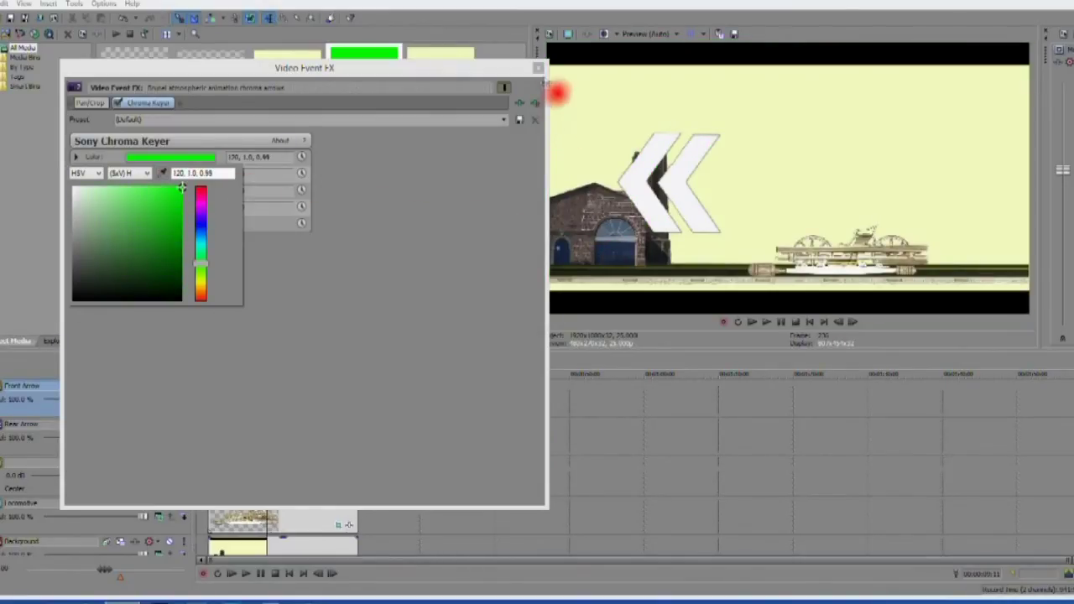
click(540, 69)
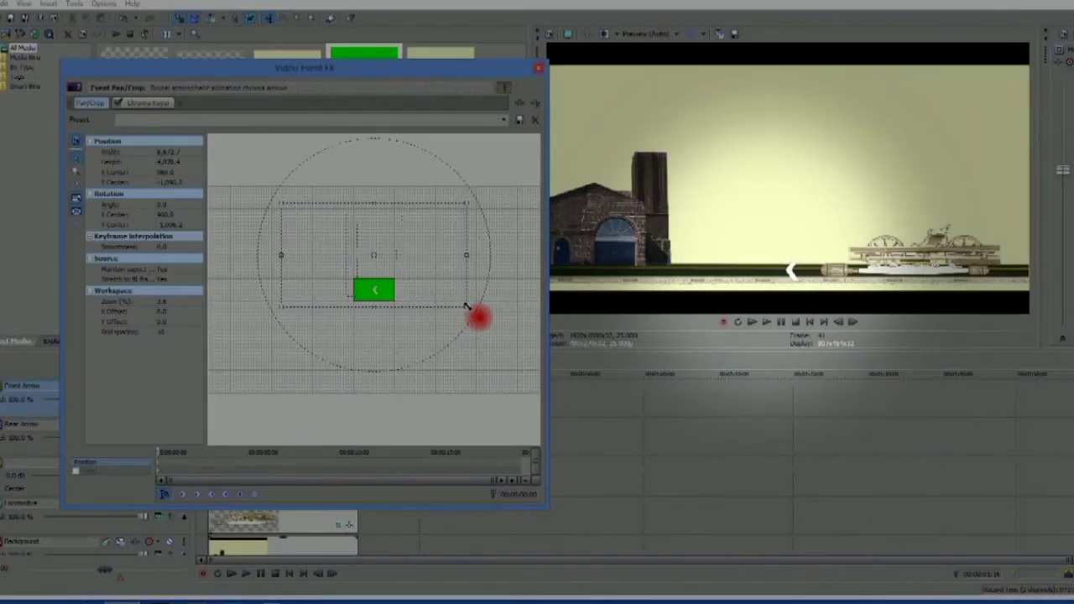
- Shrink the rear arrow in Pan/Crop to Width 15,360.0 and Height 8,640.0 at the pipe's right end, and keyframe it at 00:00:19:16 behind the locomotive
drag(467, 305, 502, 345)
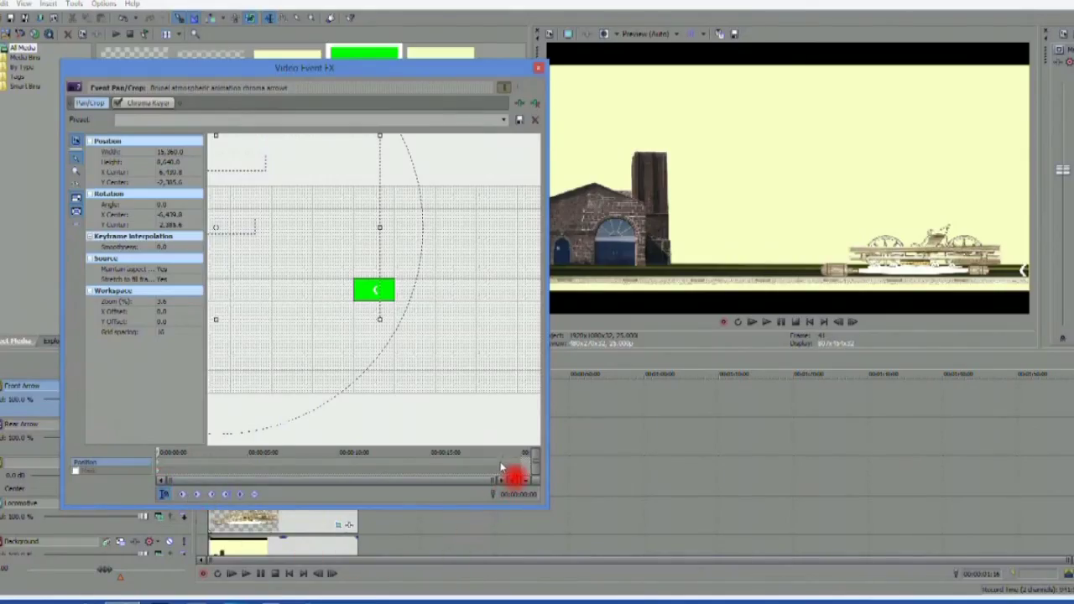
click(334, 520)
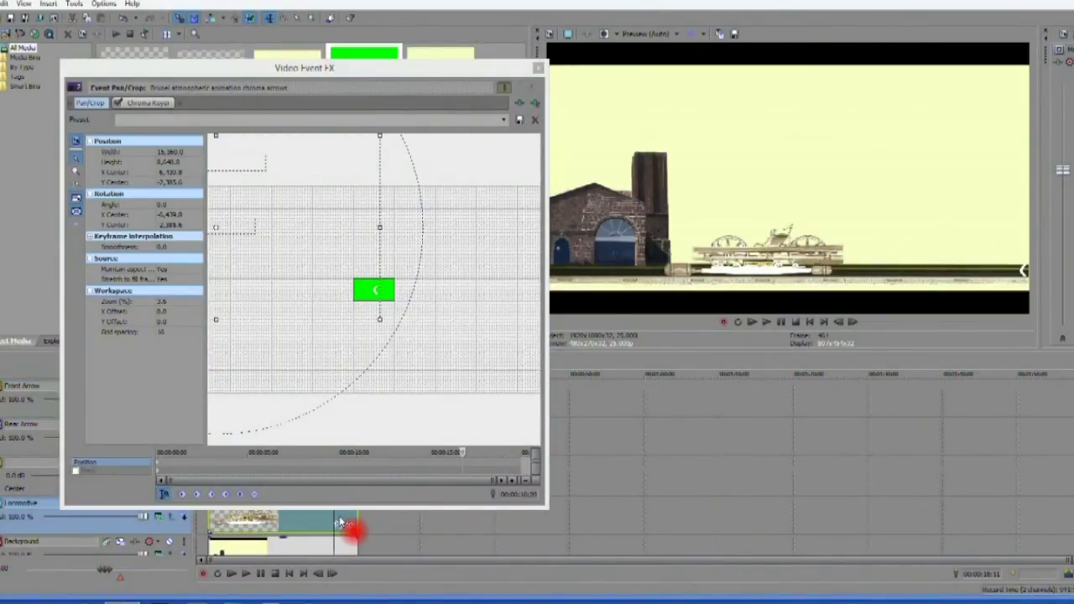
click(343, 520)
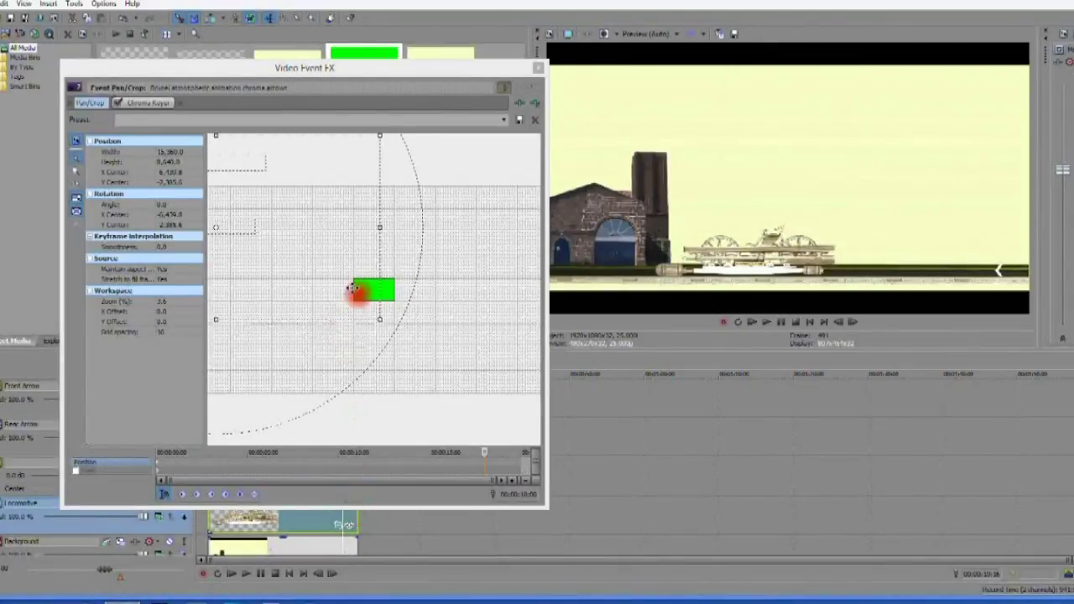
click(352, 287)
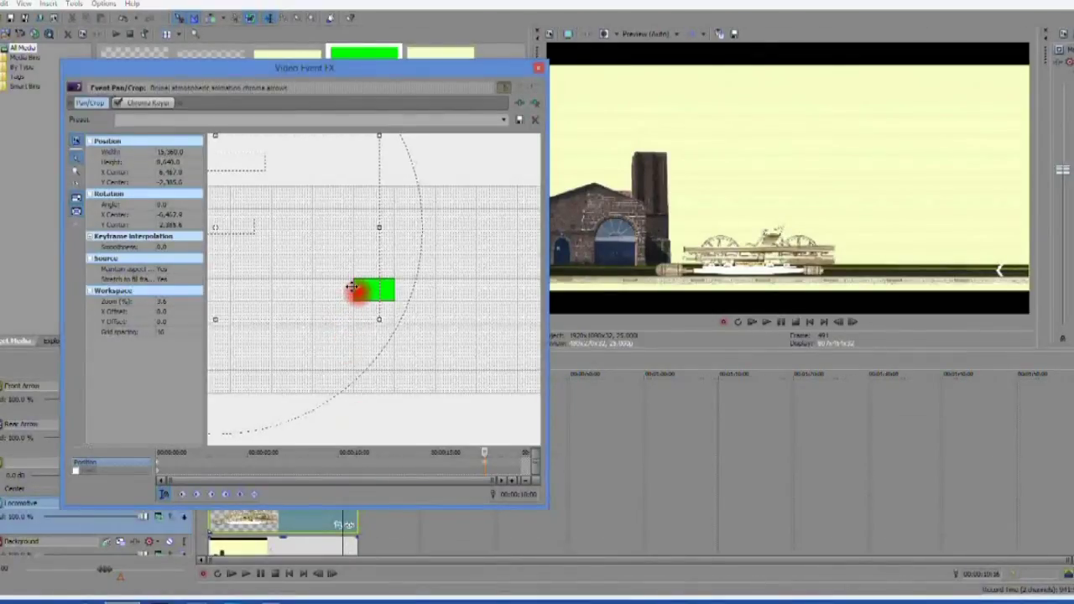
key(Right)
key(Right)
key(Right)
key(Right)
key(Right)
key(Right)
key(Right)
key(Right)
key(Right)
key(Right)
key(Right)
key(Right)
key(Right)
key(Right)
key(Right)
key(Right)
key(Right)
key(Right)
key(Right)
key(Right)
key(Right)
key(Right)
key(Right)
key(Right)
key(Right)
key(Right)
key(Right)
key(Right)
key(Right)
key(Right)
key(Right)
key(Right)
drag(352, 287, 352, 287)
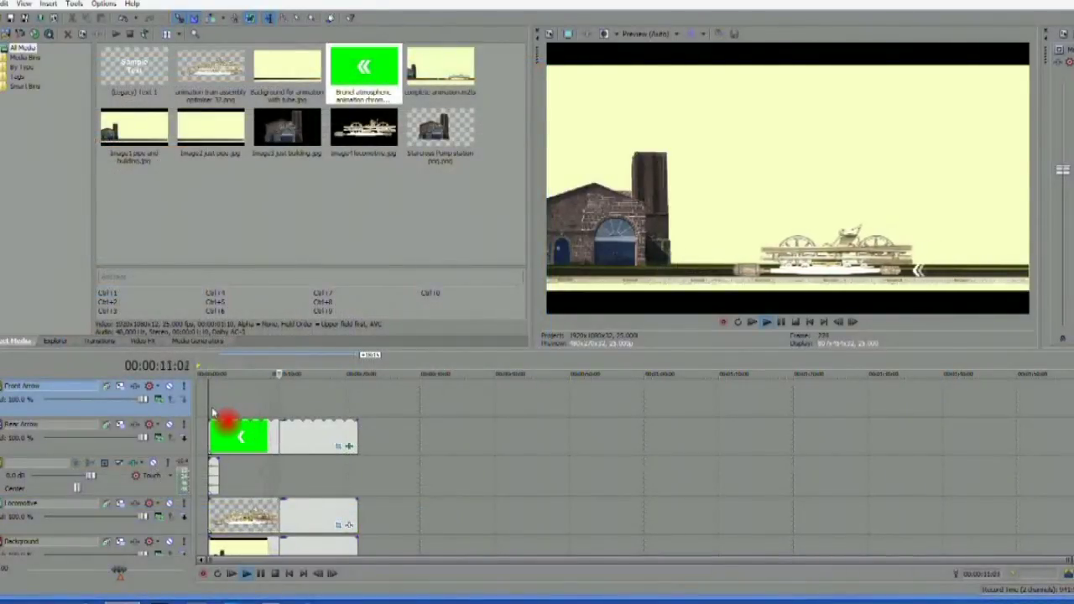
- Stop the preview and place the green arrow clip on the Front Arrow track at 00:00:01:16, extended to the end of the rear arrow clip
key(space)
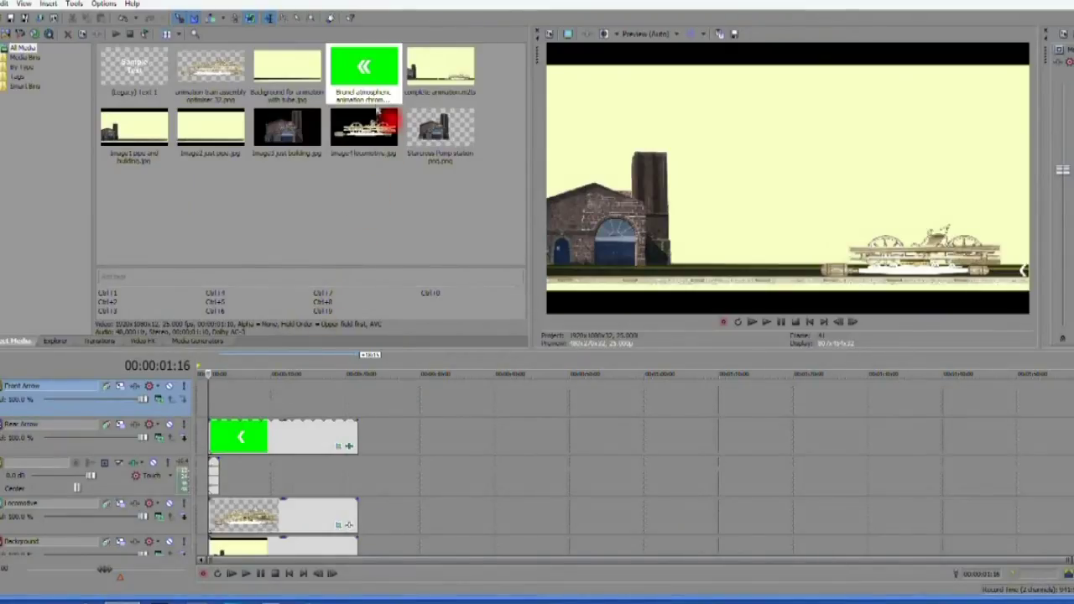
click(377, 84)
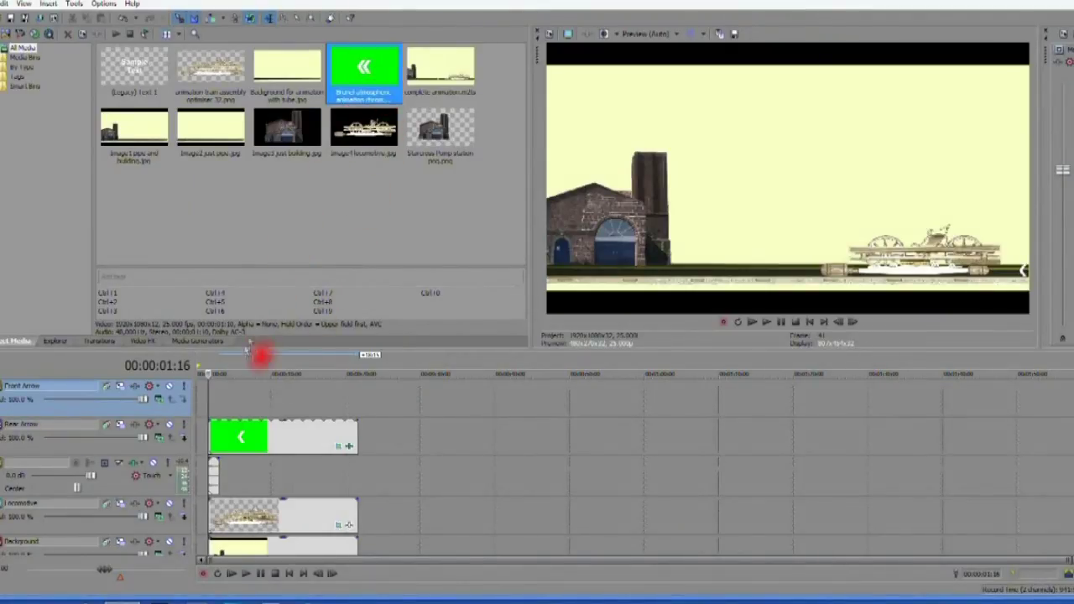
drag(213, 395, 338, 403)
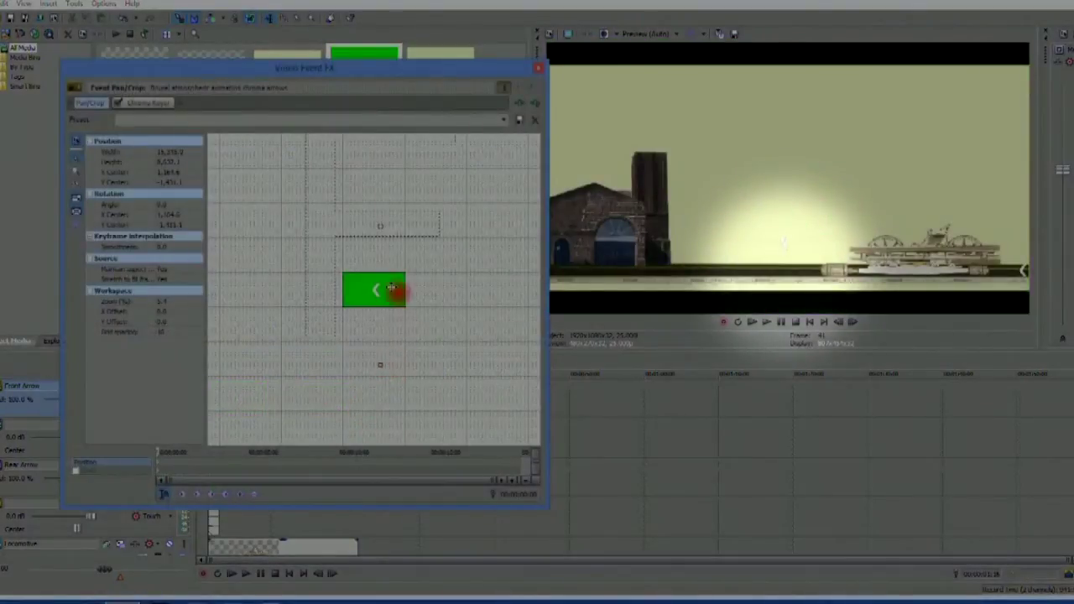
- Shrink the front arrow in Pan/Crop to Width 15,360.0 and Height 8,640.0, and keyframe it on the pipe ahead of the locomotive, ending at 00:00:20:15
drag(385, 268, 391, 238)
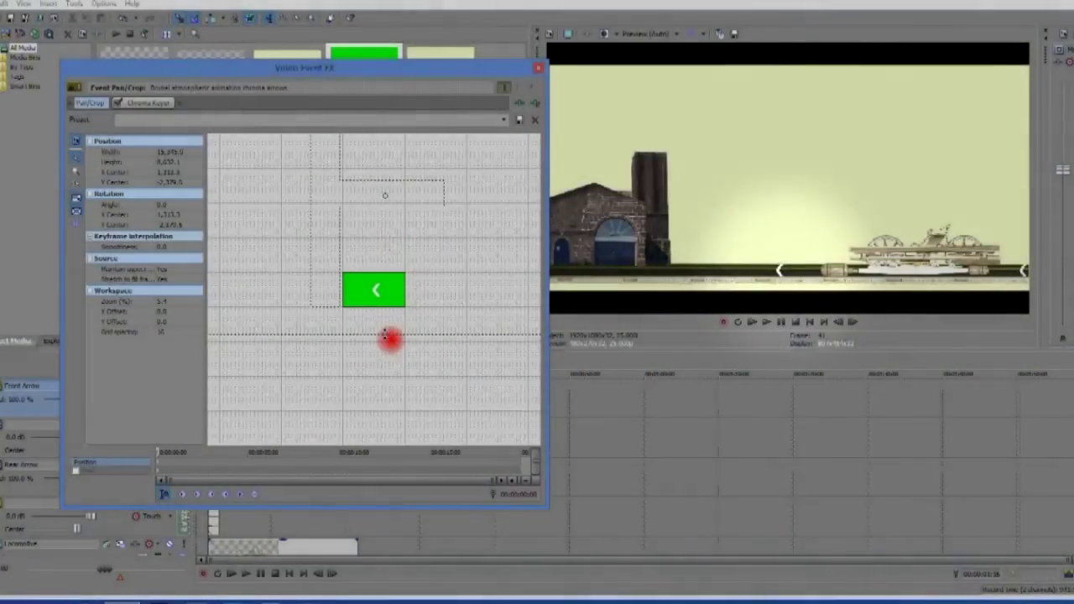
drag(389, 338, 392, 369)
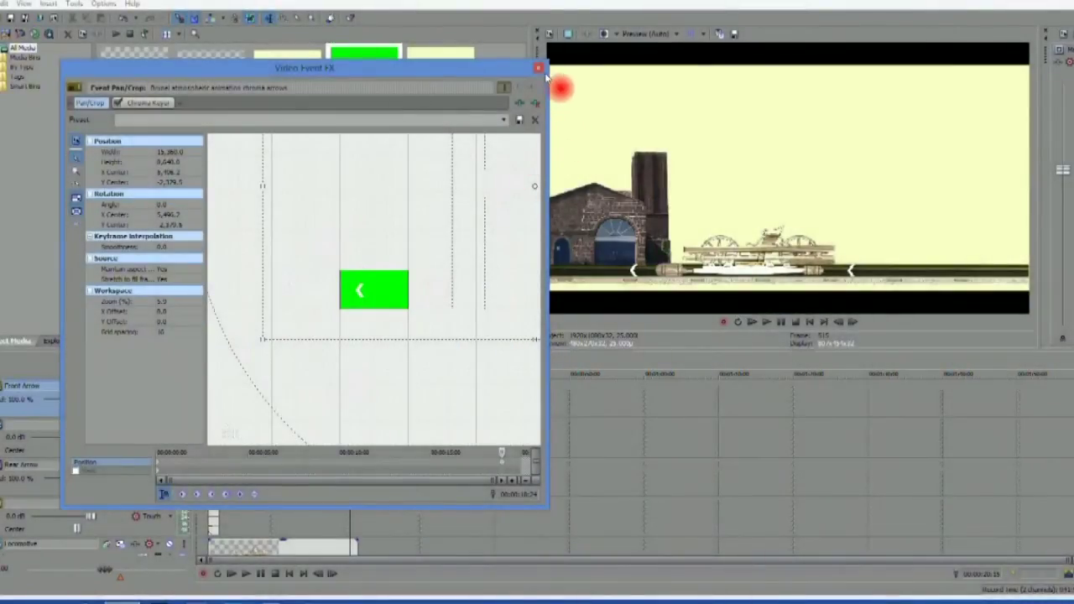
click(540, 68)
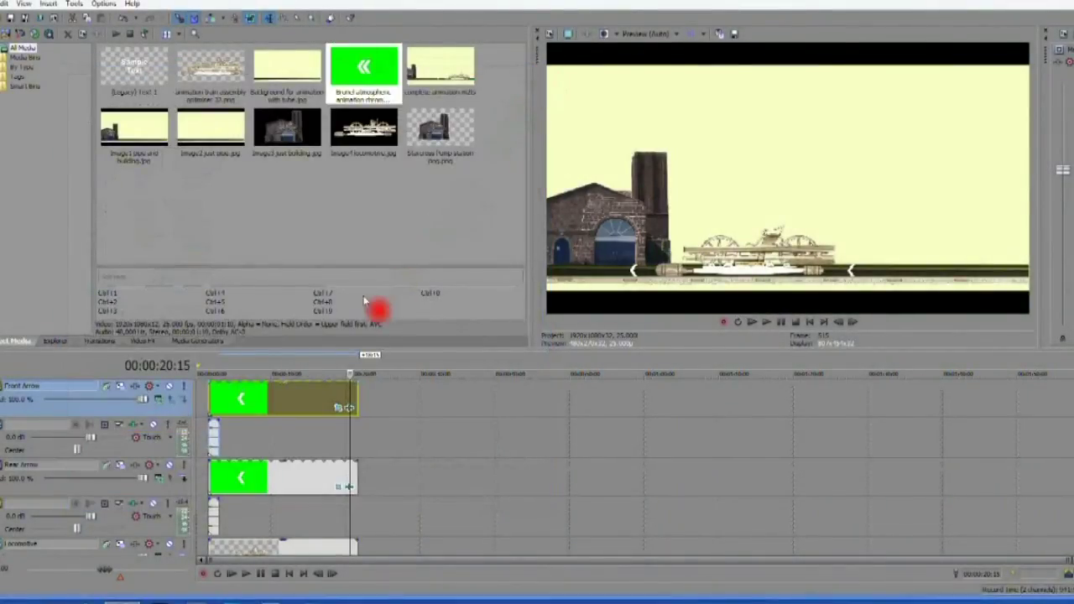